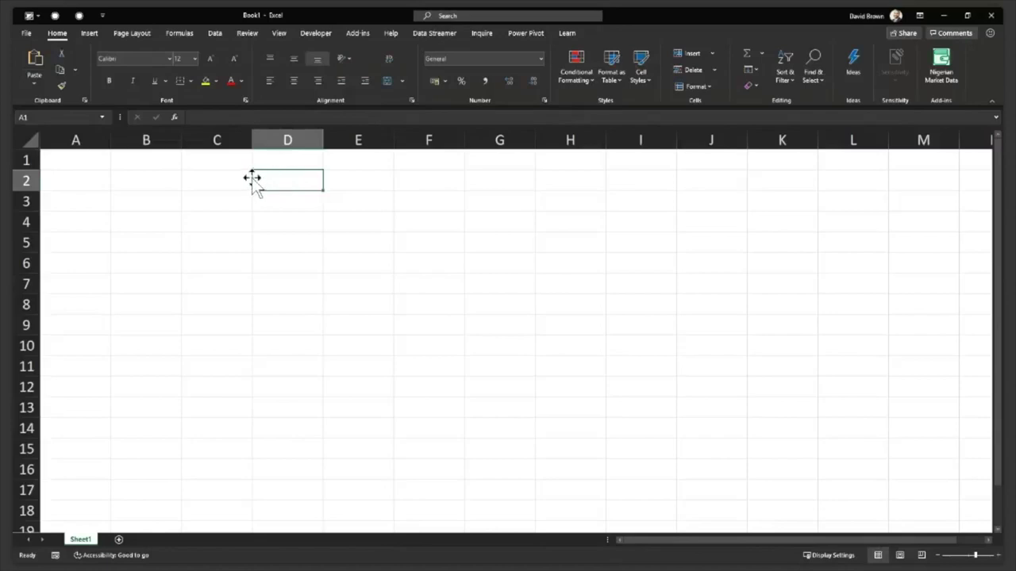
left_click_drag(227, 179, 393, 269)
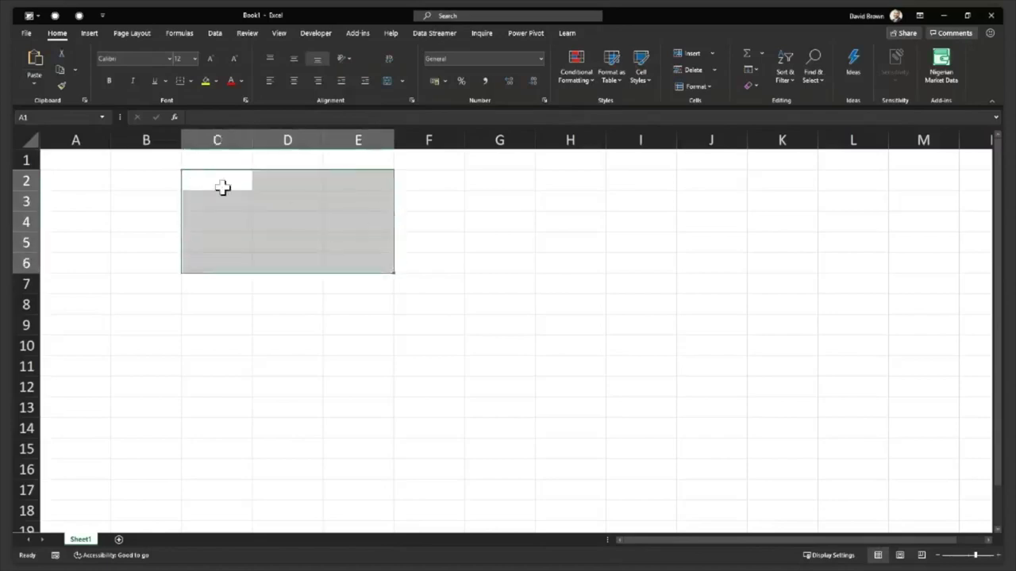
left_click(222, 181)
left_click(302, 181)
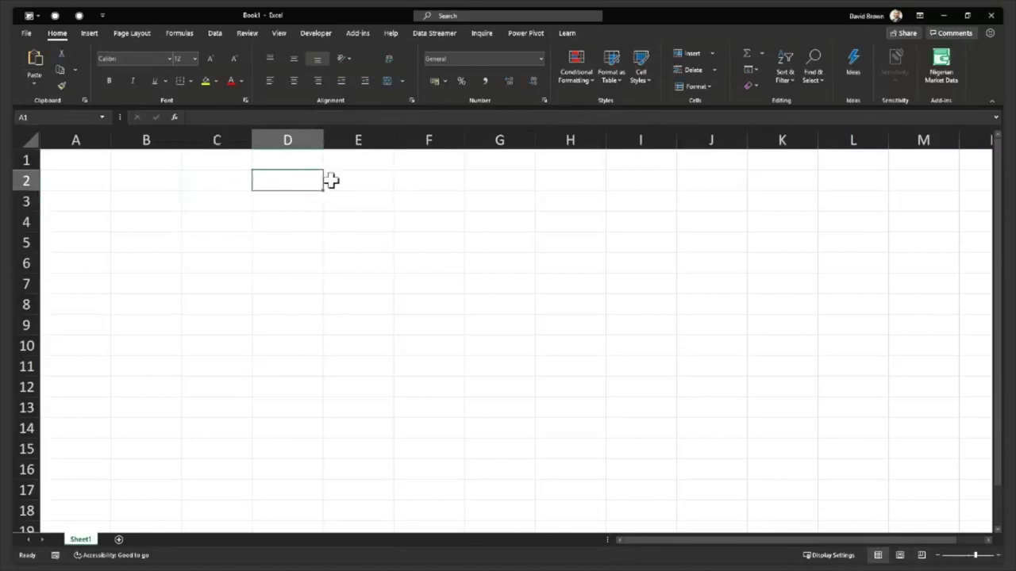
left_click_drag(331, 181, 336, 178)
left_click(289, 183)
left_click_drag(220, 177, 432, 270)
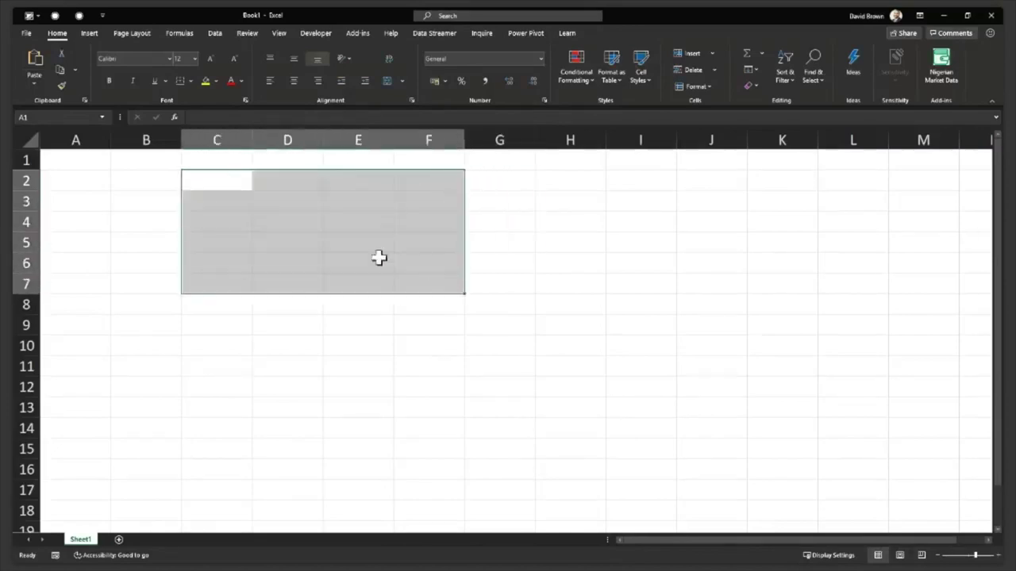
left_click(265, 180)
left_click(196, 183)
left_click(290, 188)
left_click(231, 214)
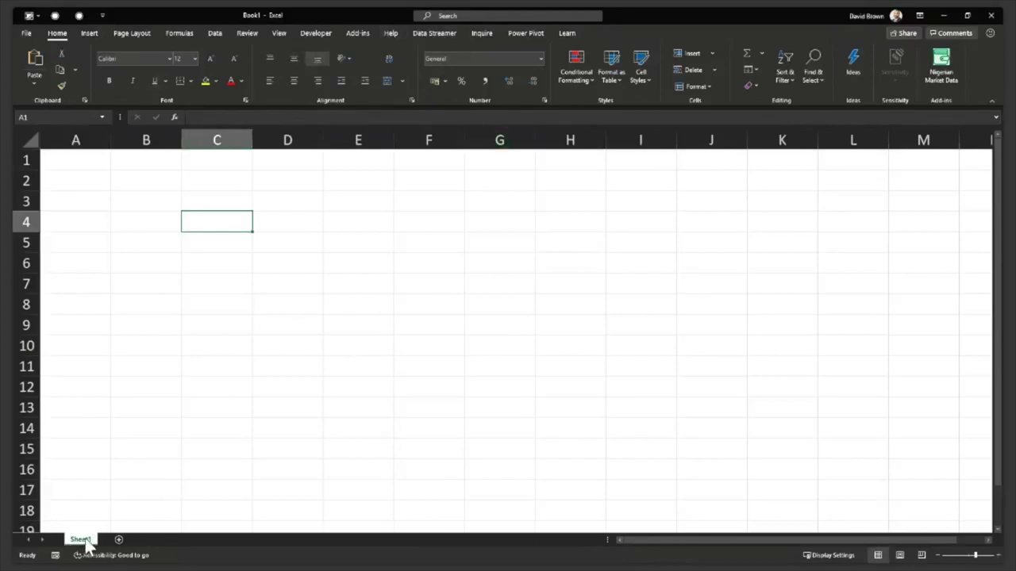
Add two new worksheets to the workbook and return to Sheet1
left_click(119, 539)
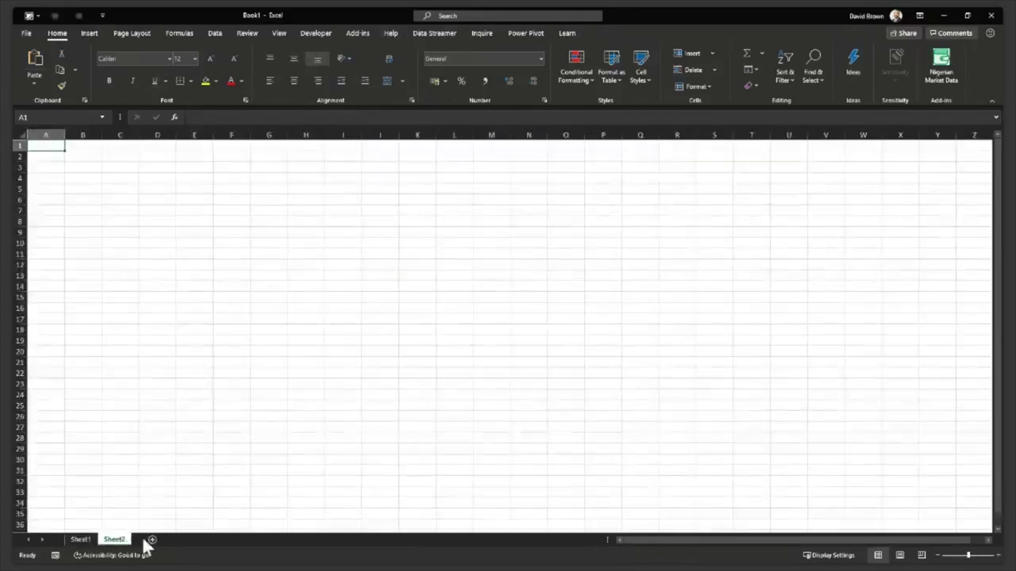
left_click(151, 540)
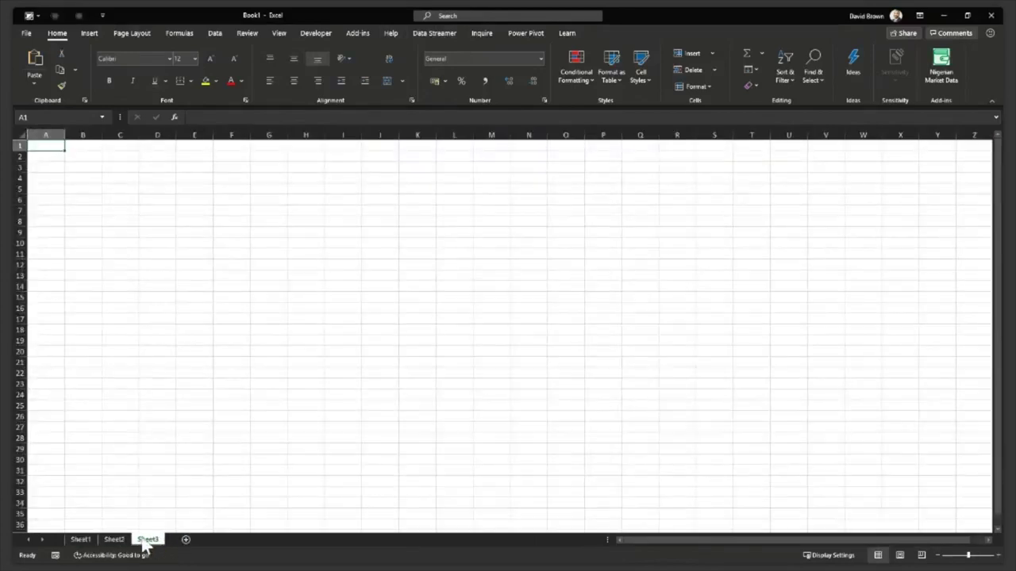
left_click(82, 542)
left_click(152, 176)
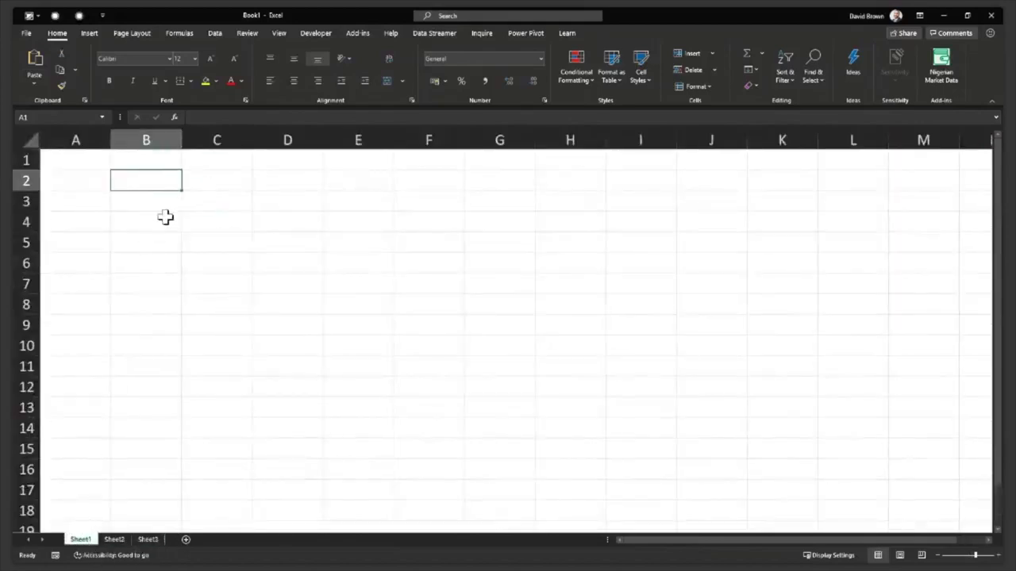
left_click(165, 210)
left_click(199, 207)
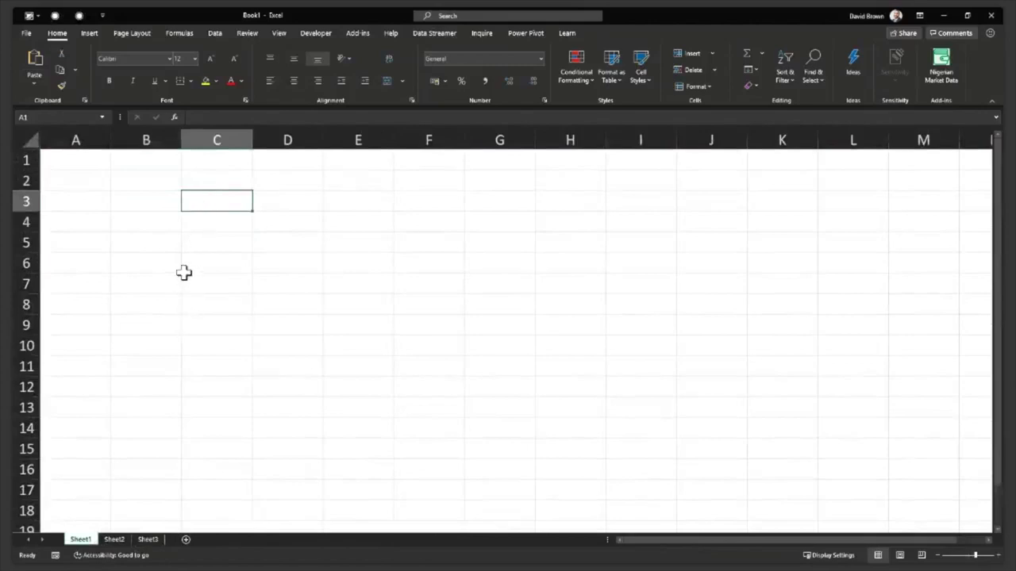
left_click(218, 223)
left_click(216, 181)
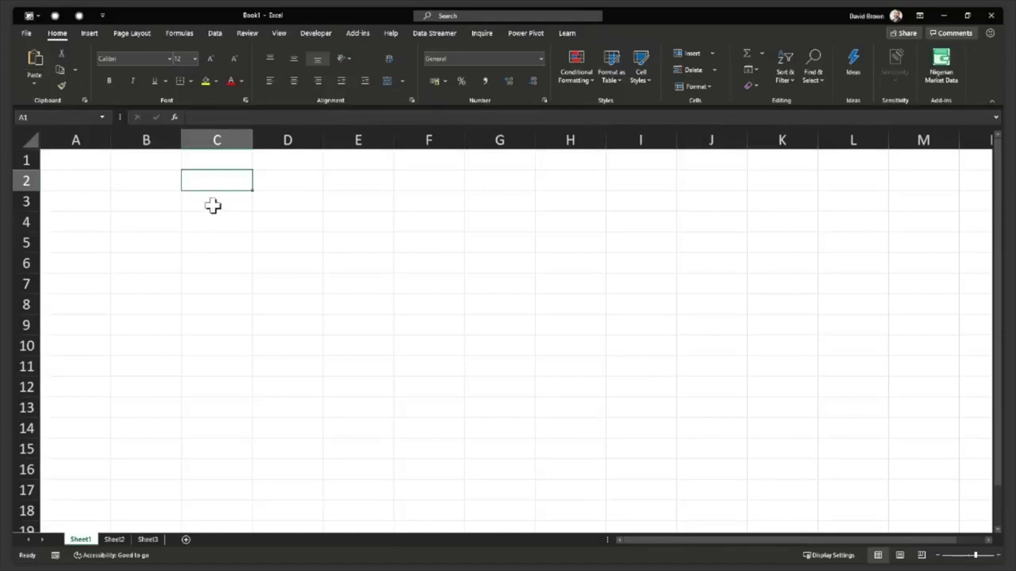
left_click(216, 202)
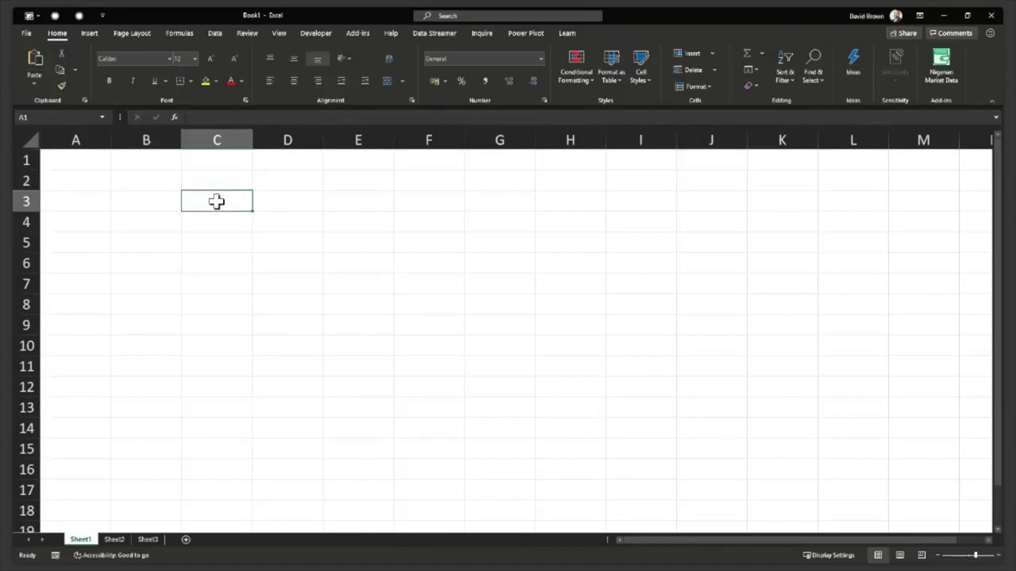
left_click_drag(86, 166, 288, 323)
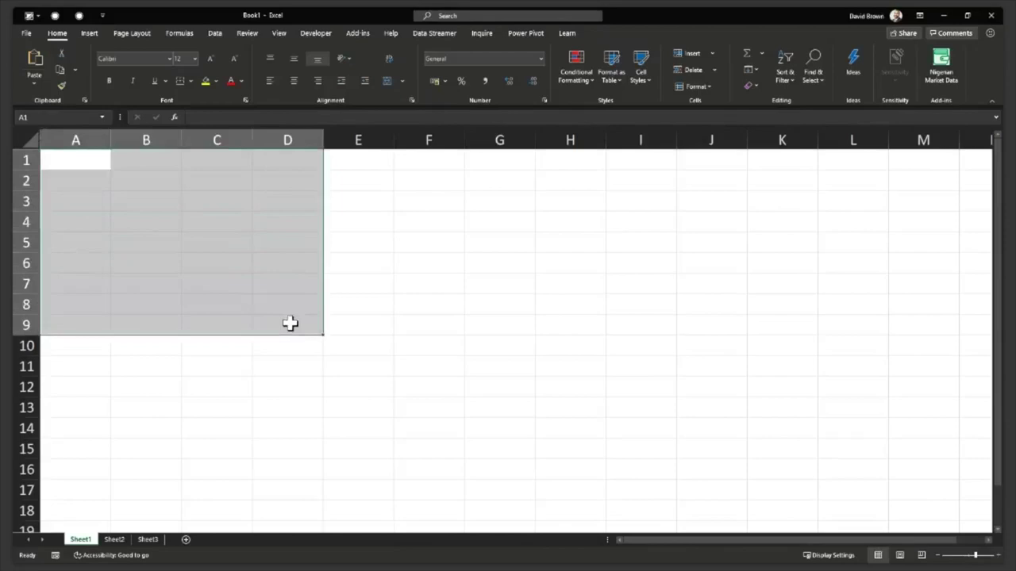
left_click(223, 221)
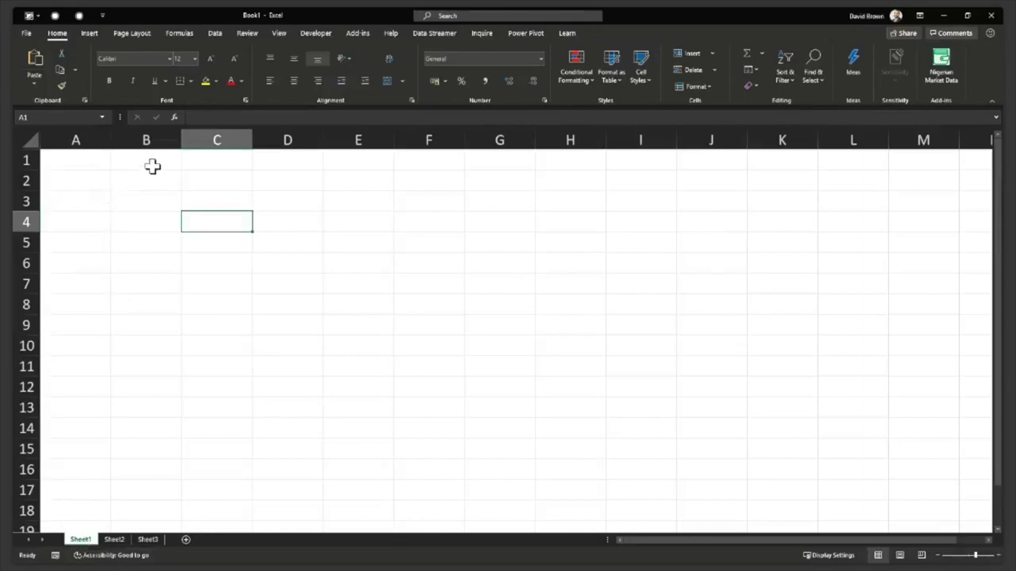
left_click(253, 222)
scroll(251, 229, "up", 3)
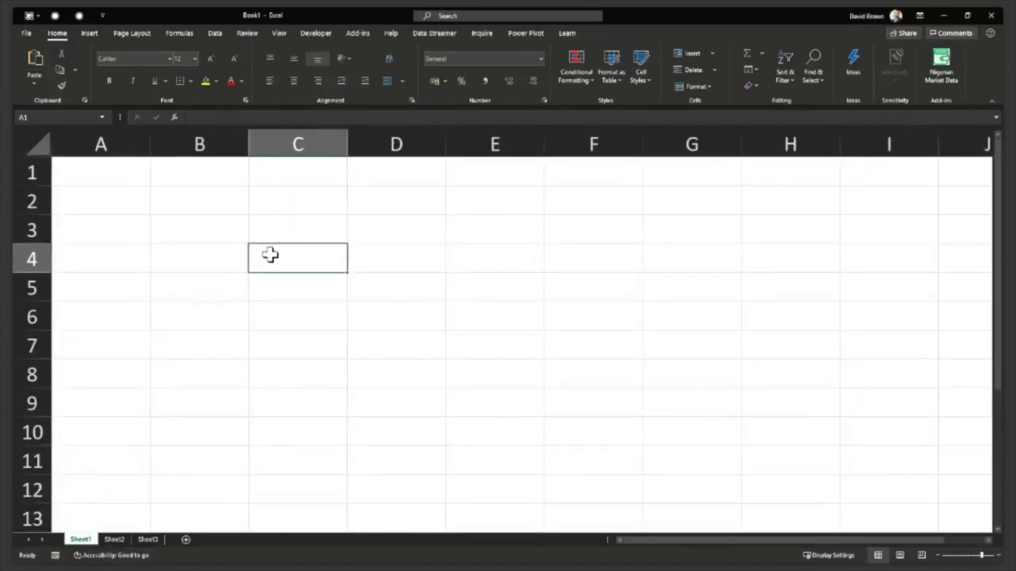
type("[row")
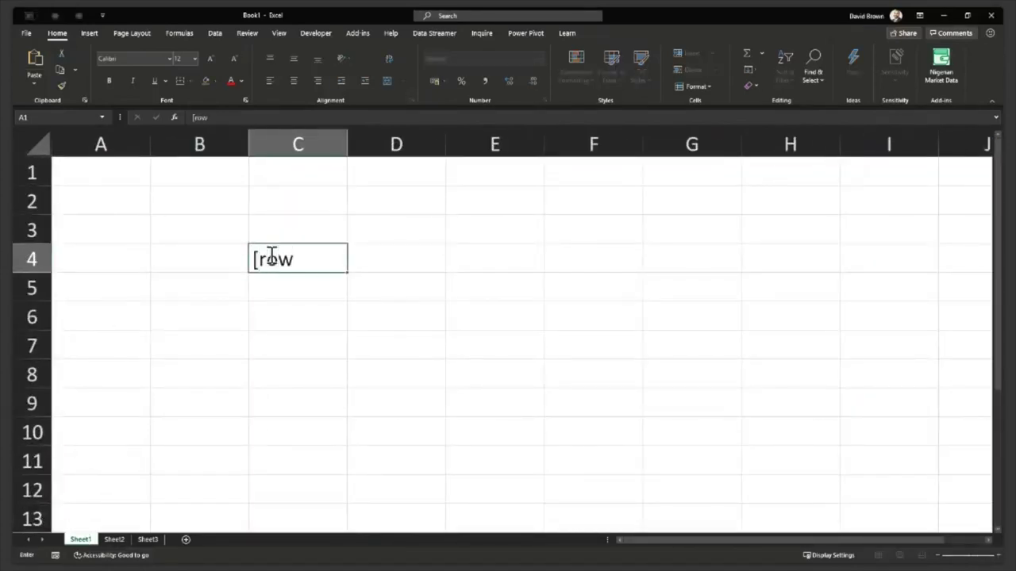
key("Tab")
Enter the formula =ROW(C1048576)*COLUMN(XFD4) in cell C4 to calculate the worksheet's total number of cells
left_click(270, 254)
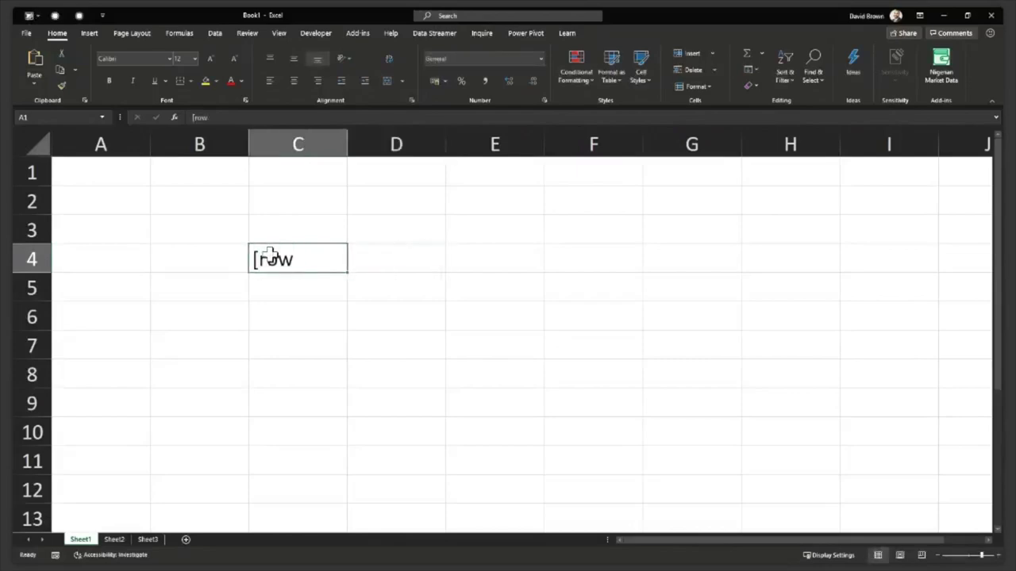
type("=r")
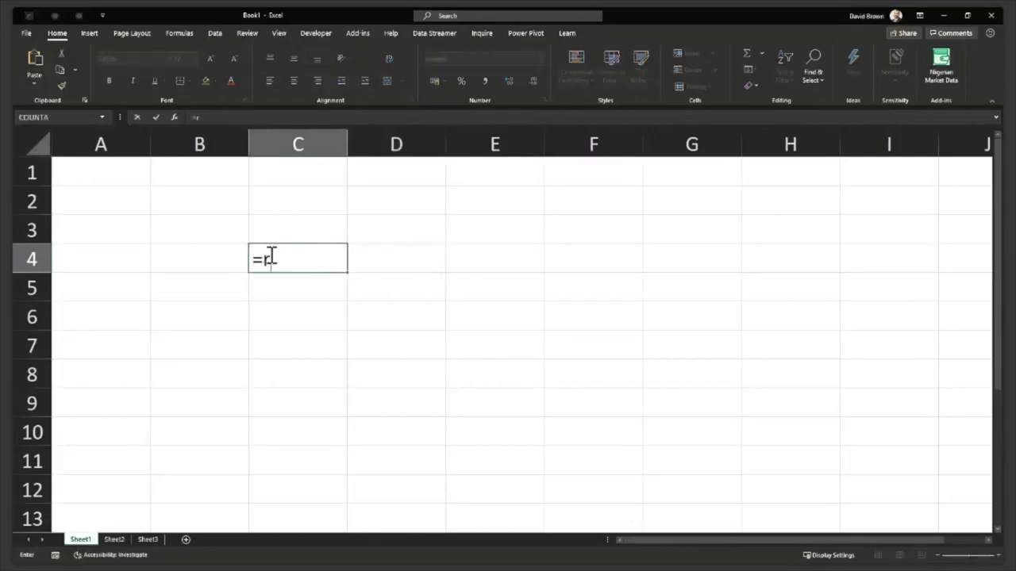
type("ow")
key("Tab")
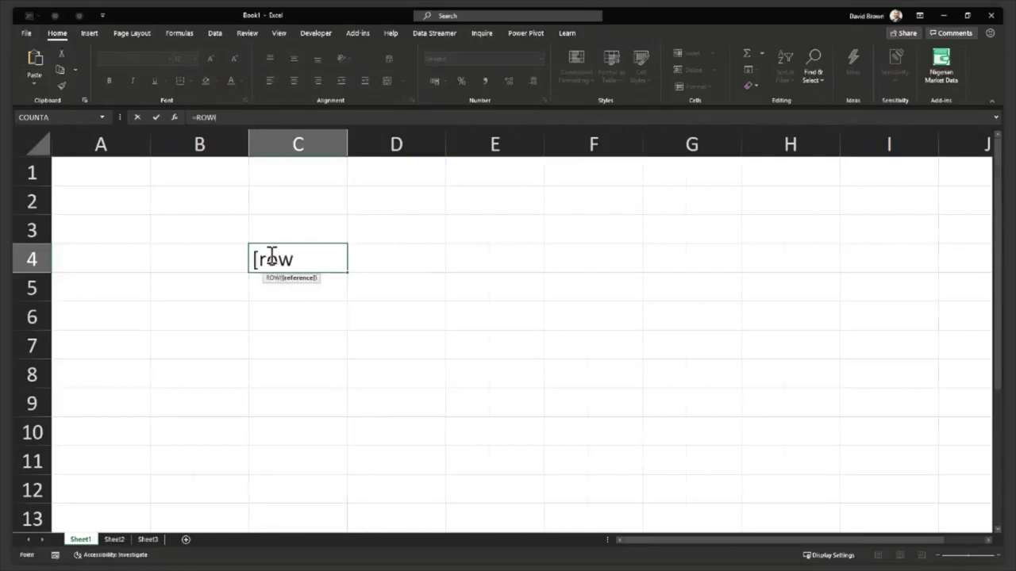
key("ctrl+Down")
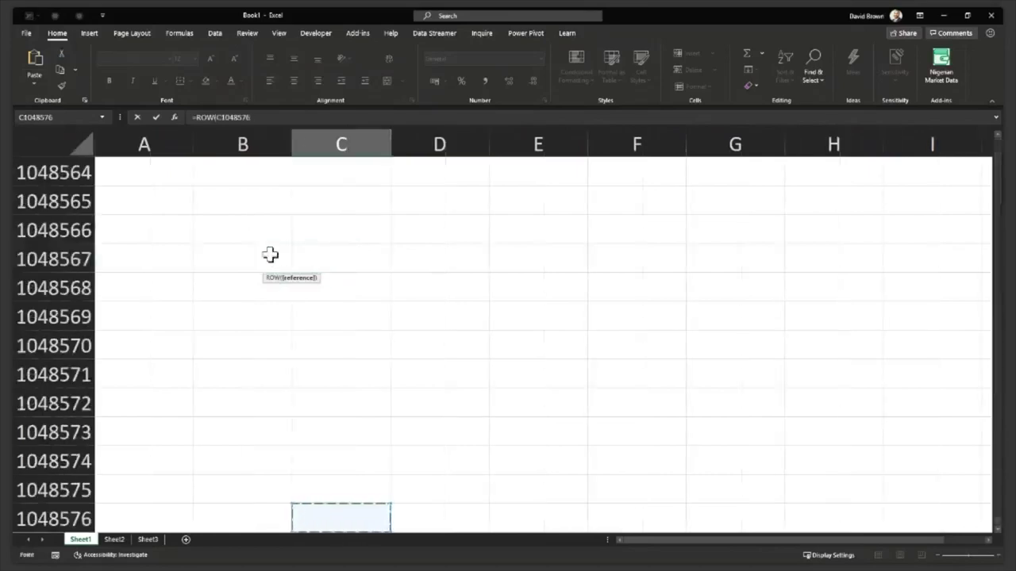
type(")")
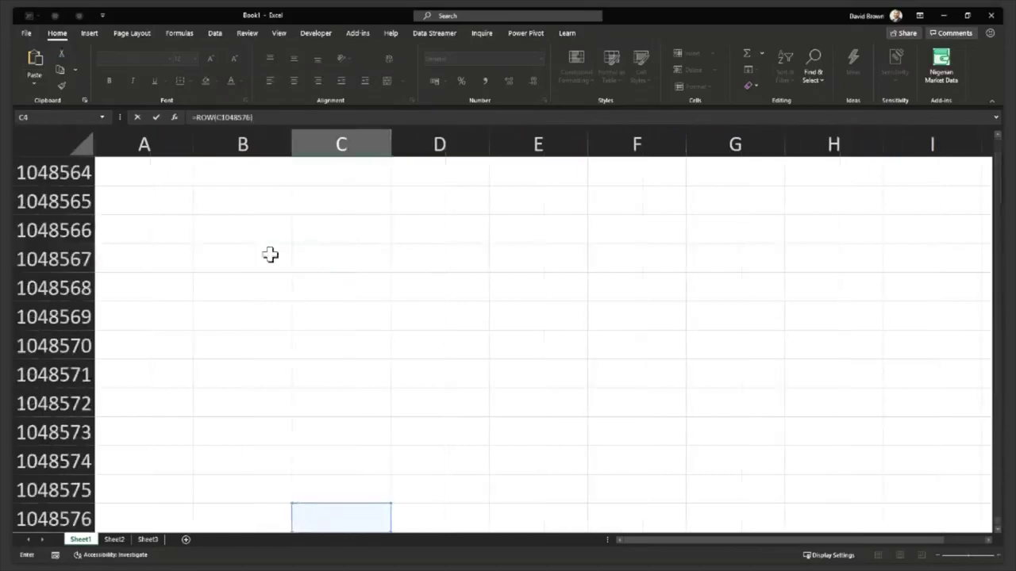
type("*colum")
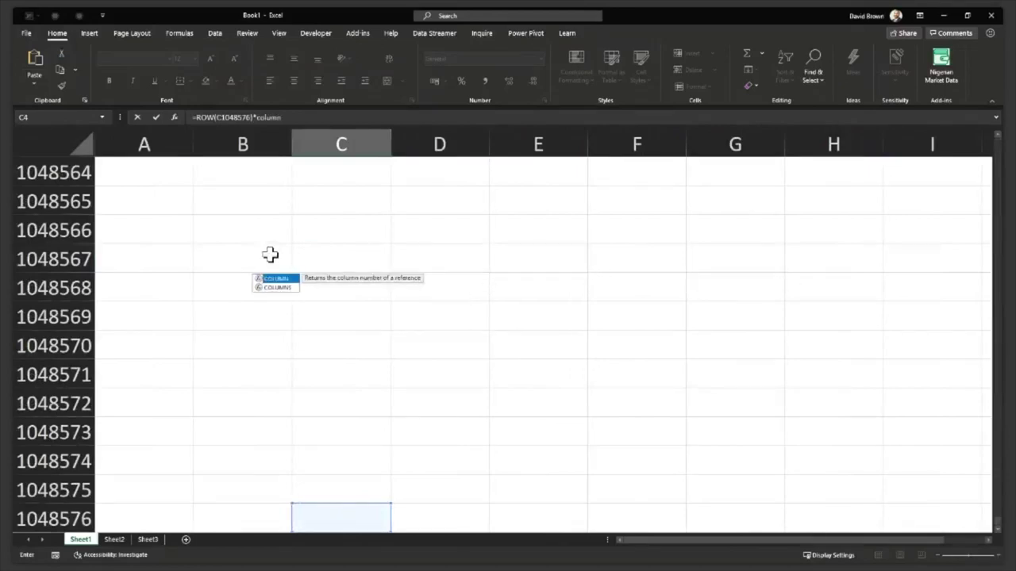
type("n")
key("Tab")
key("ctrl+Right")
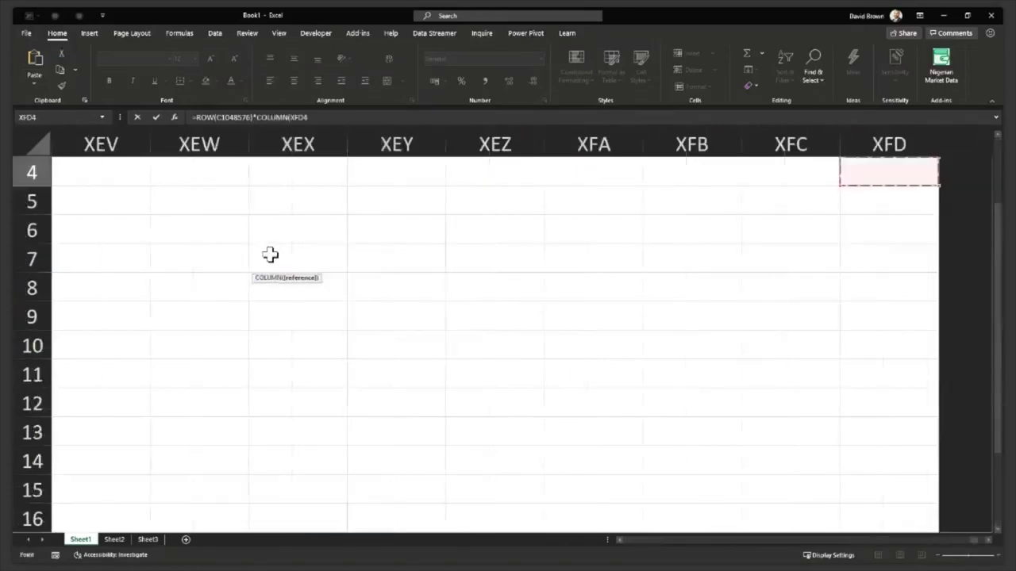
type(")")
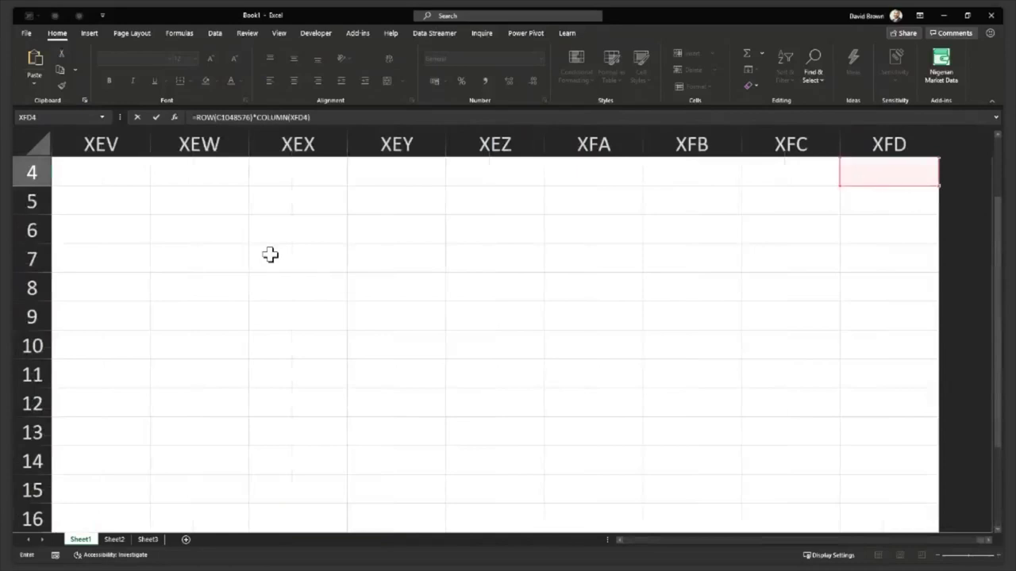
key("ctrl+Return")
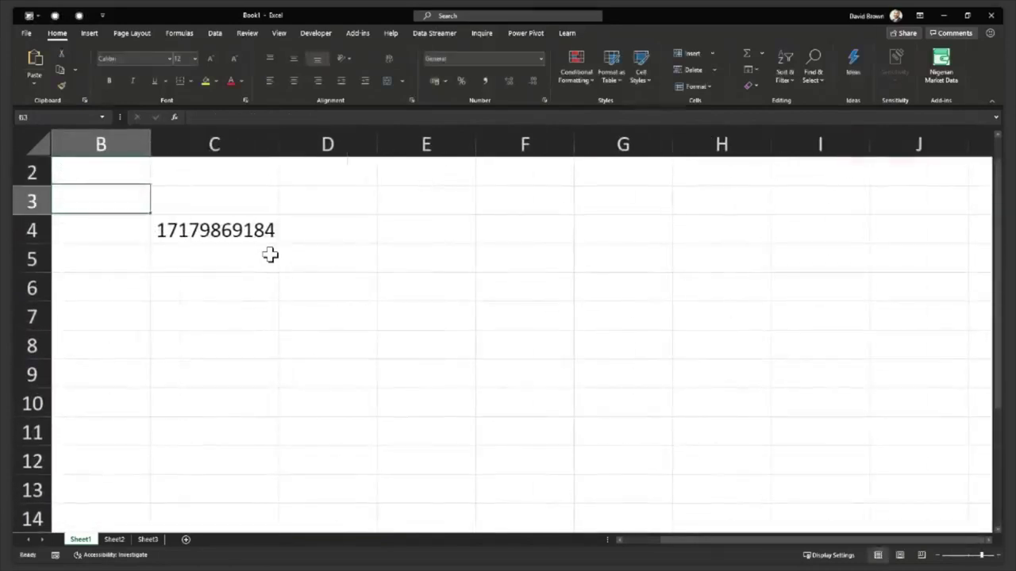
Format the result in C4 as a number with thousands separators and two decimal places
key("ctrl+shift+1")
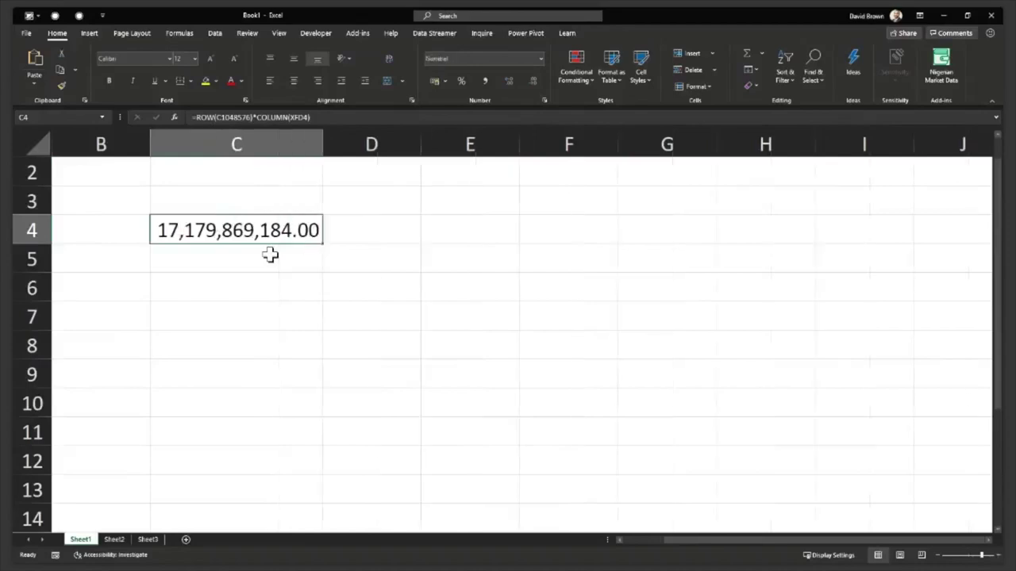
scroll(315, 306, "up", 4)
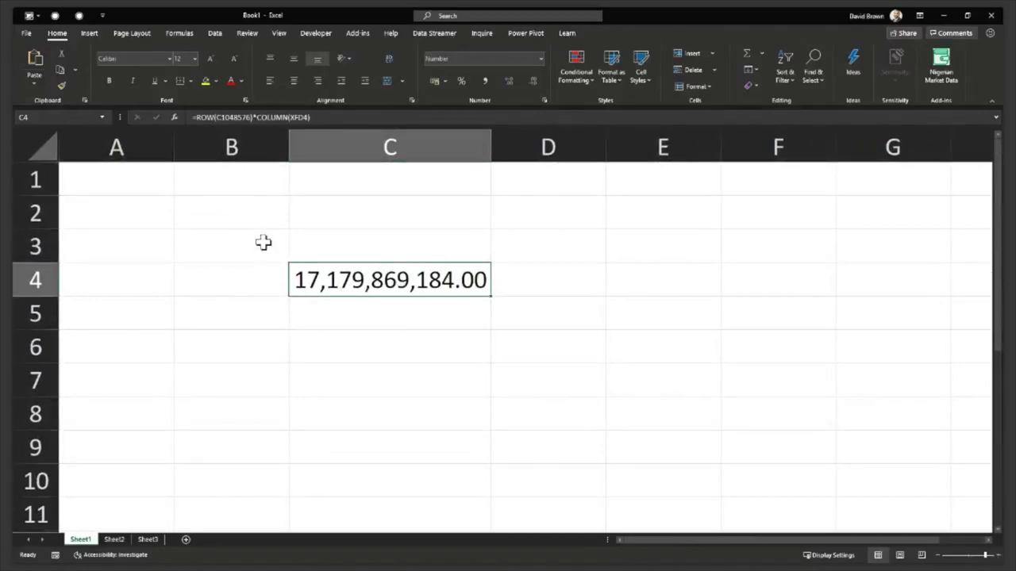
left_click(264, 336)
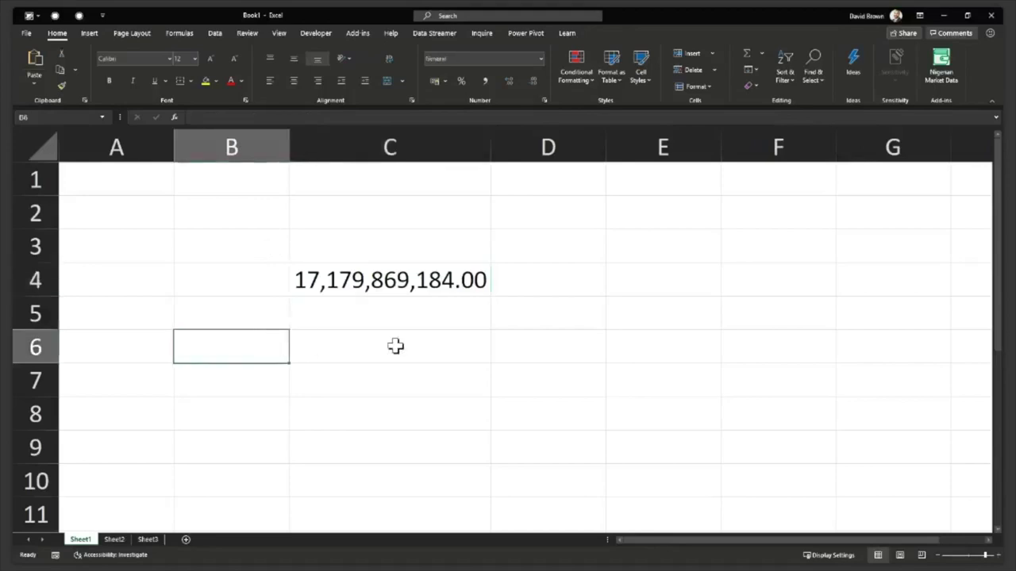
Enter the text "Excel is an Analysis Tool" in cell C5 and "Analysts" in cell C6
scroll(392, 346, "down", 1)
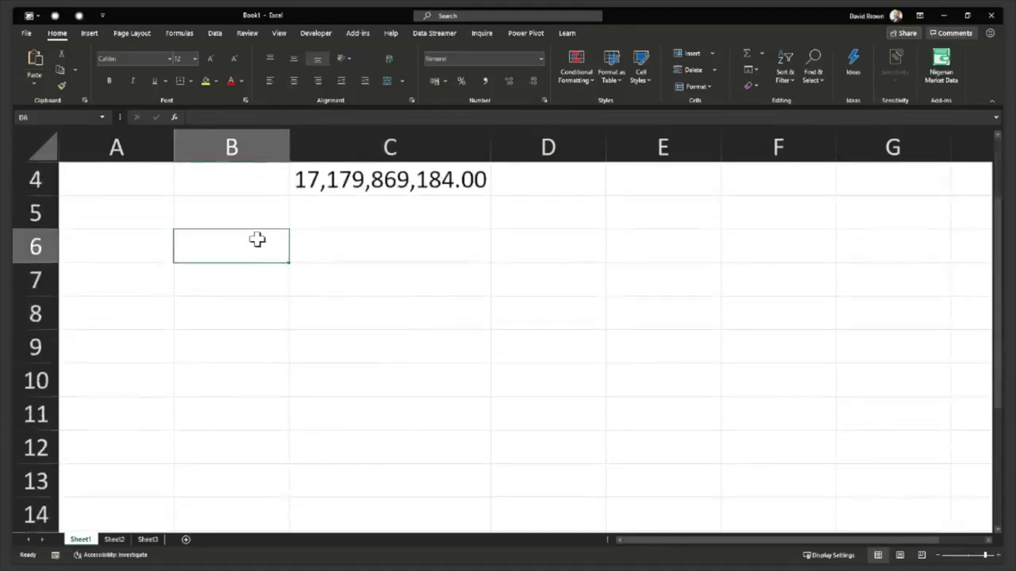
left_click(356, 223)
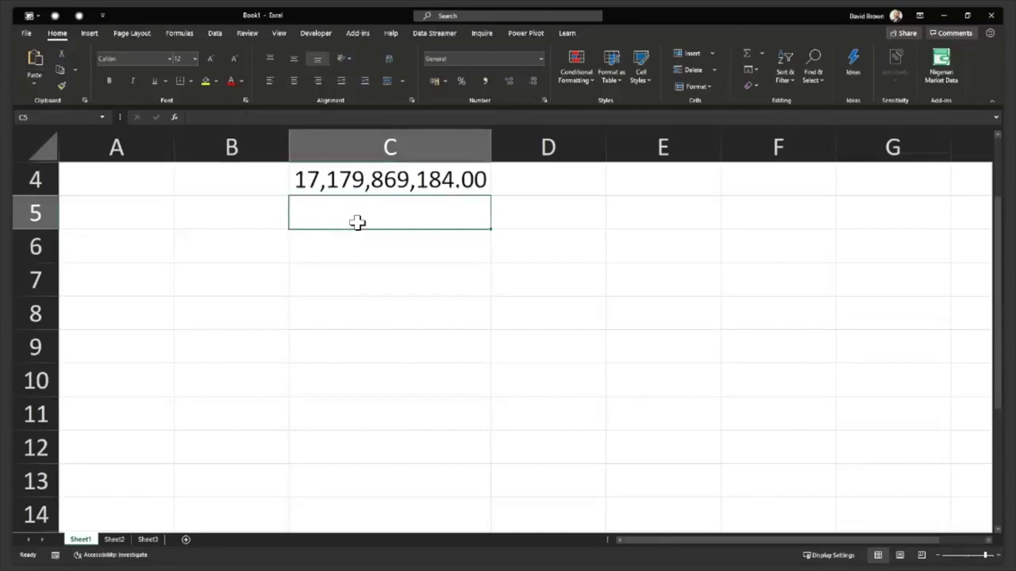
type("Excel is an Anal")
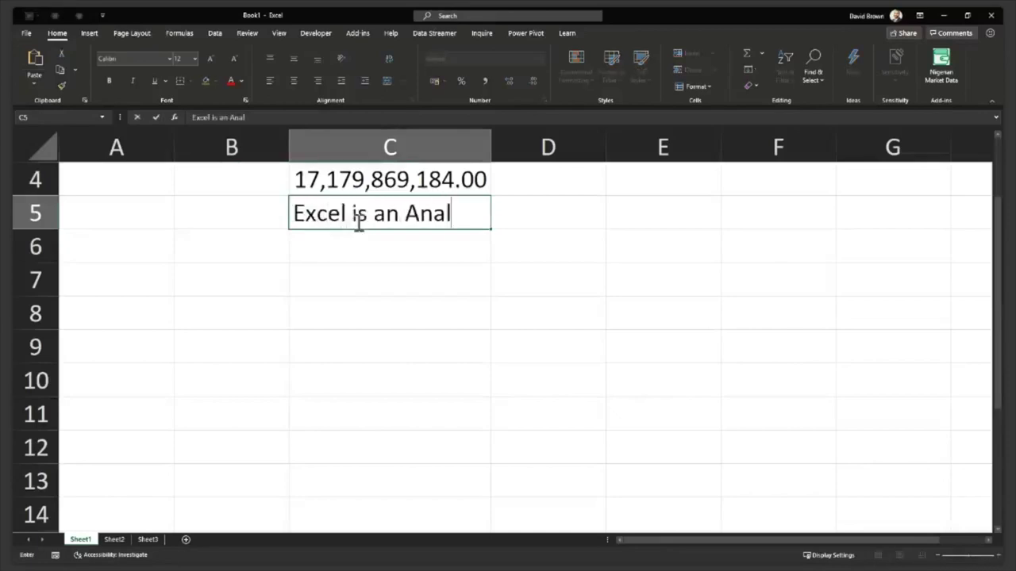
type("ysis Tool")
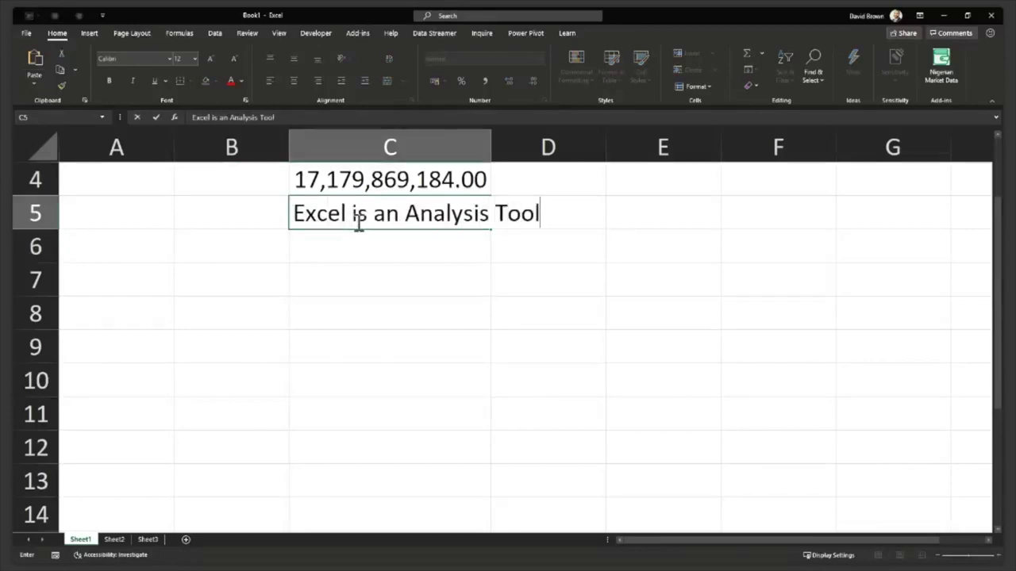
key("Return")
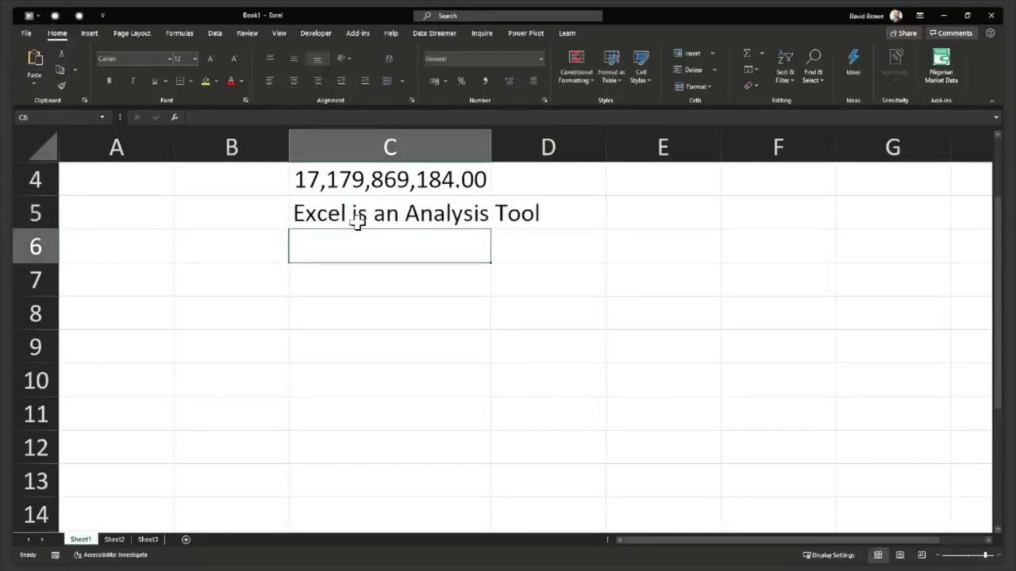
type("Analsy")
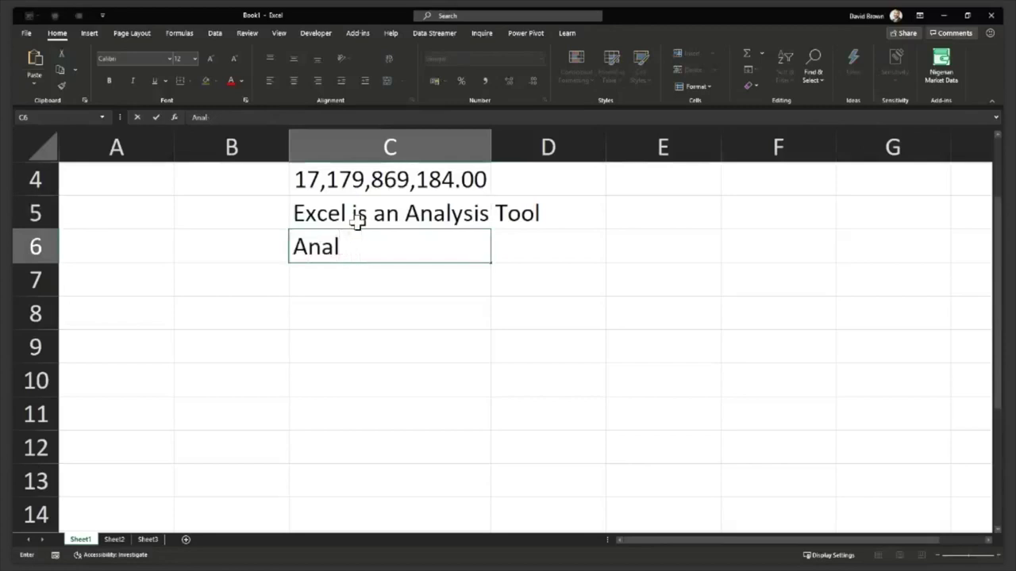
type("ysts")
key("Return")
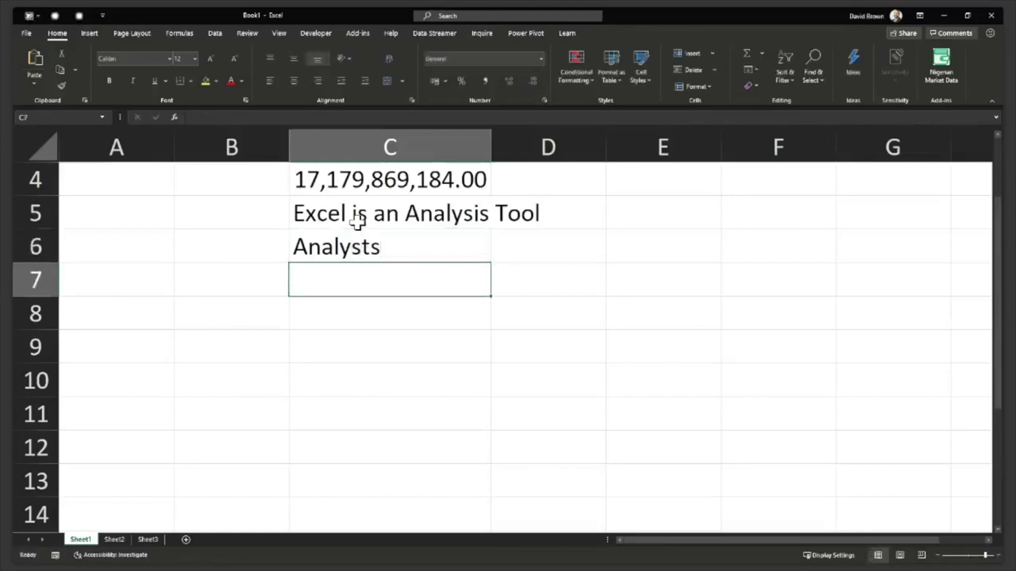
Center the text in cells C5 and C6 horizontally
key("Up")
key("Up")
key("Up")
key("Down")
key("shift+Down")
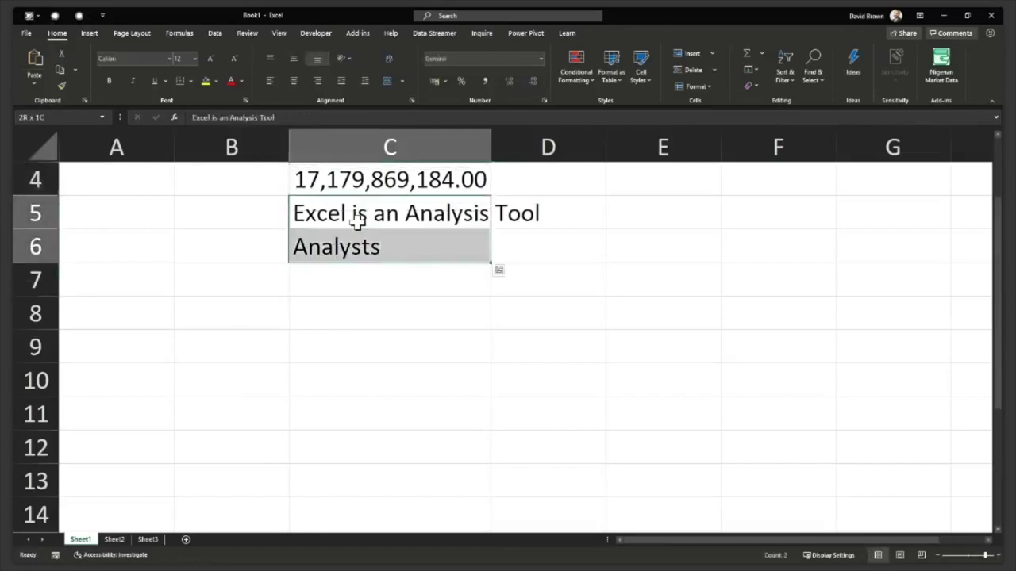
left_click(293, 81)
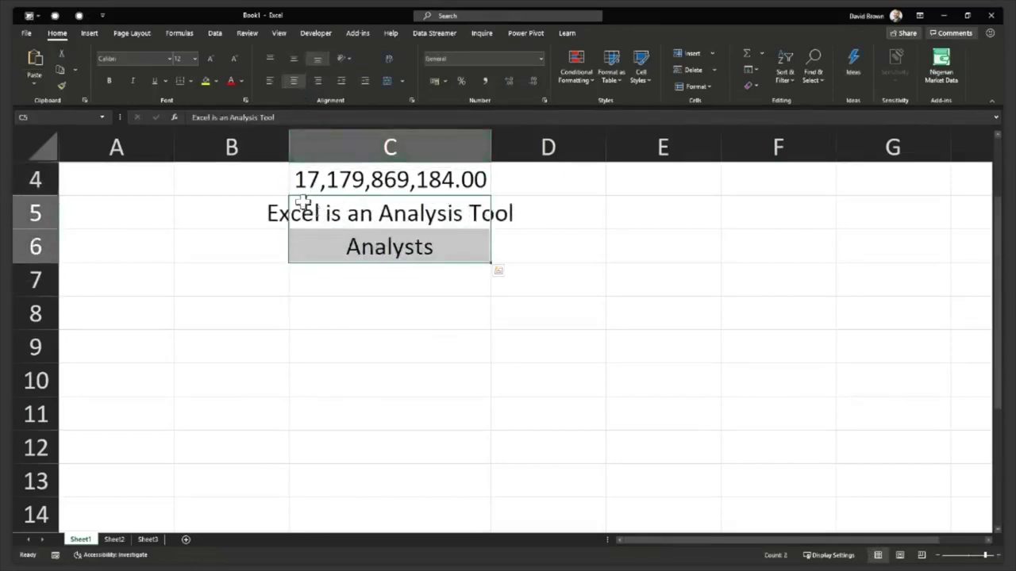
Enter the text "Reporting & Analytics" in cell B7 and autofit column B to it
left_click(273, 284)
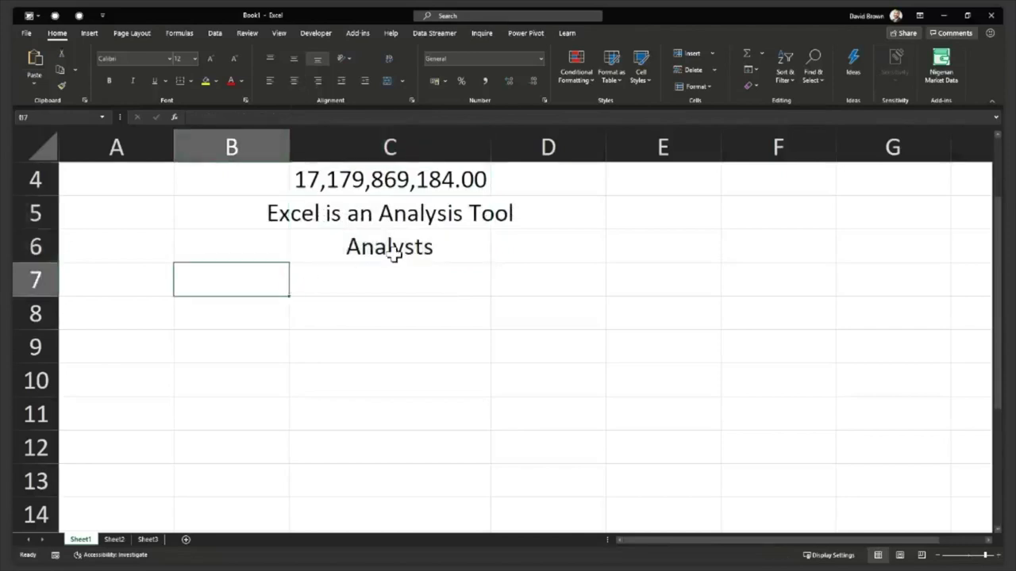
type("Reporting")
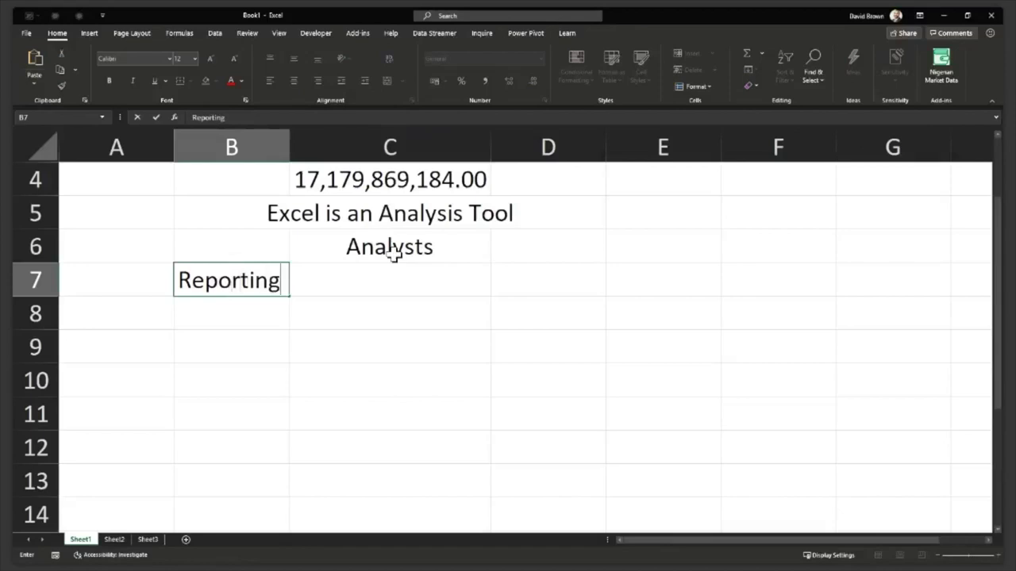
type(" & Anal")
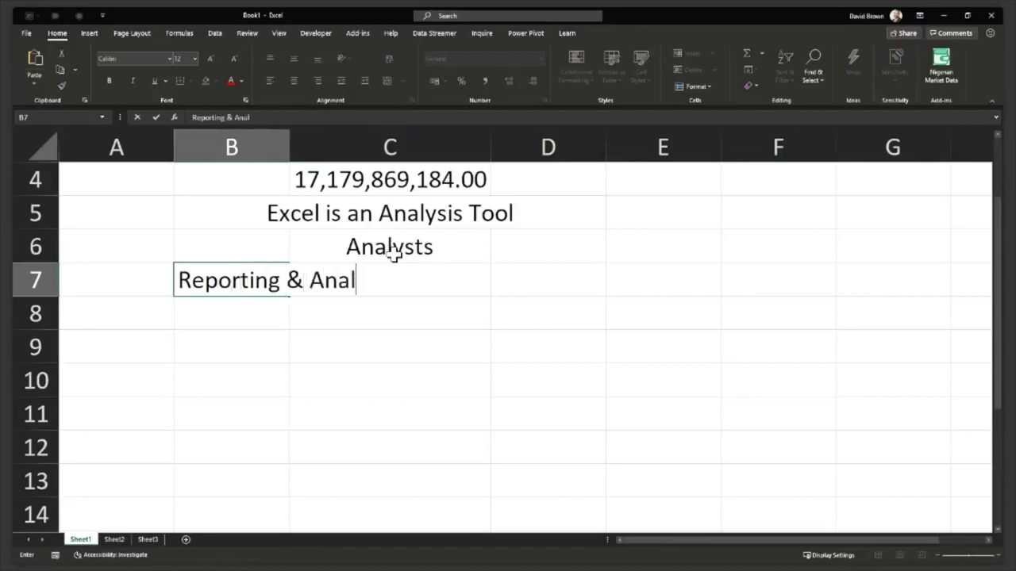
type("ytics")
key("Return")
key("Up")
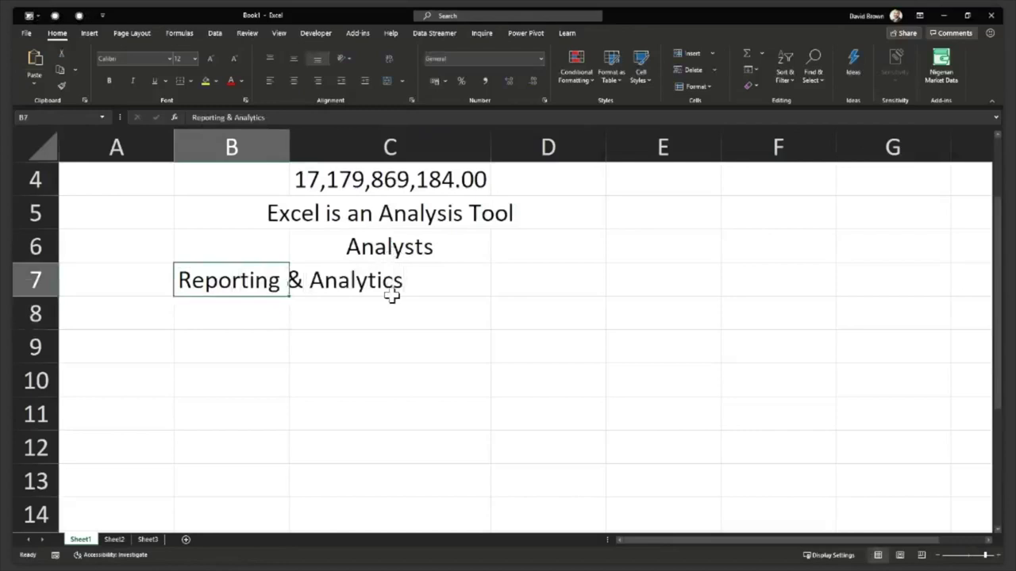
double_click(289, 145)
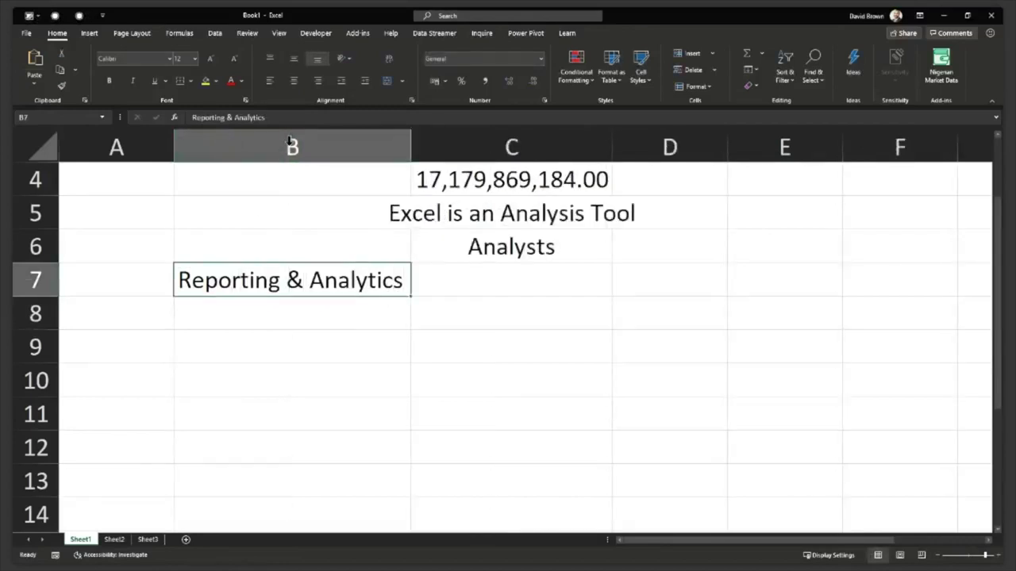
Enter the text "Modelling & Forecasting" in cell D7
left_click(676, 275)
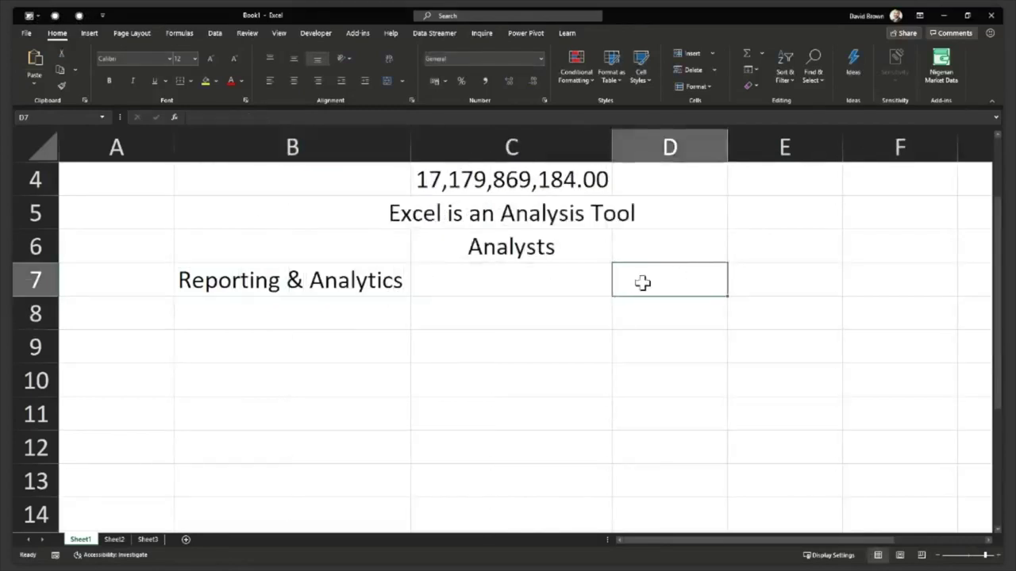
type("Mo")
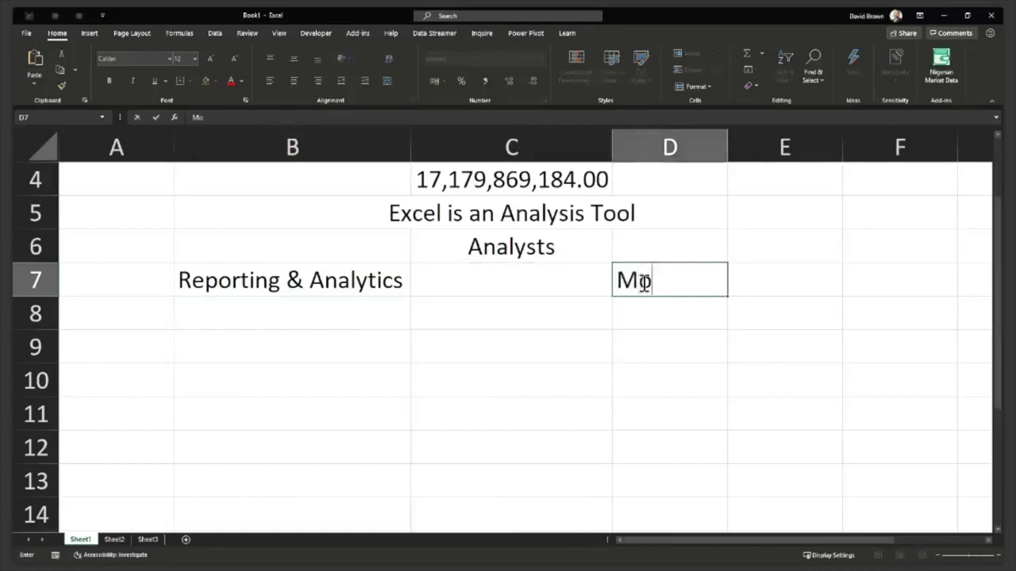
type("delling & Forecasting")
key("ctrl+Return")
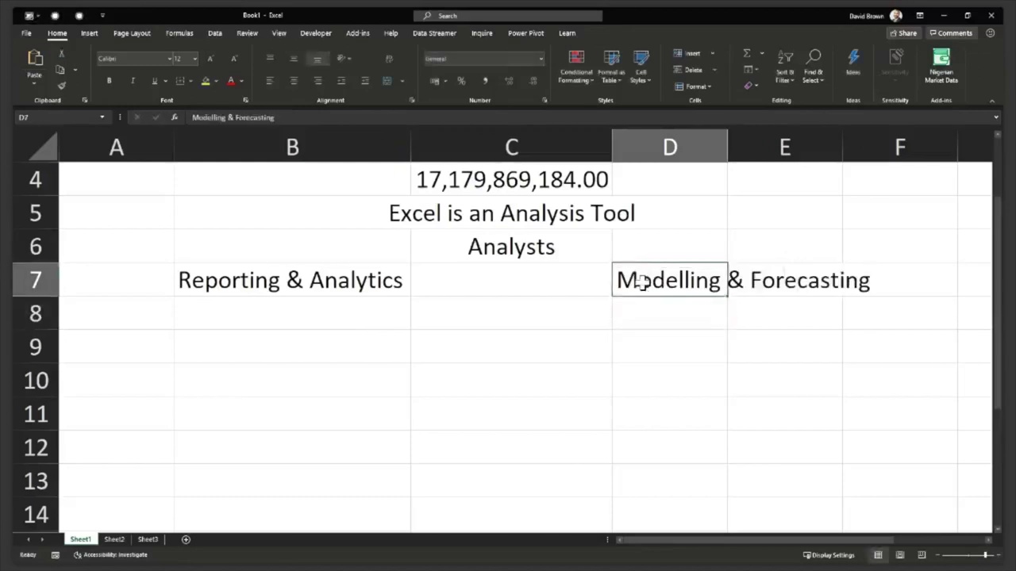
Insert a blank row above row 7, between "Analysts" and the "Reporting & Analytics" row
key("Left")
key("Left")
key("shift+space")
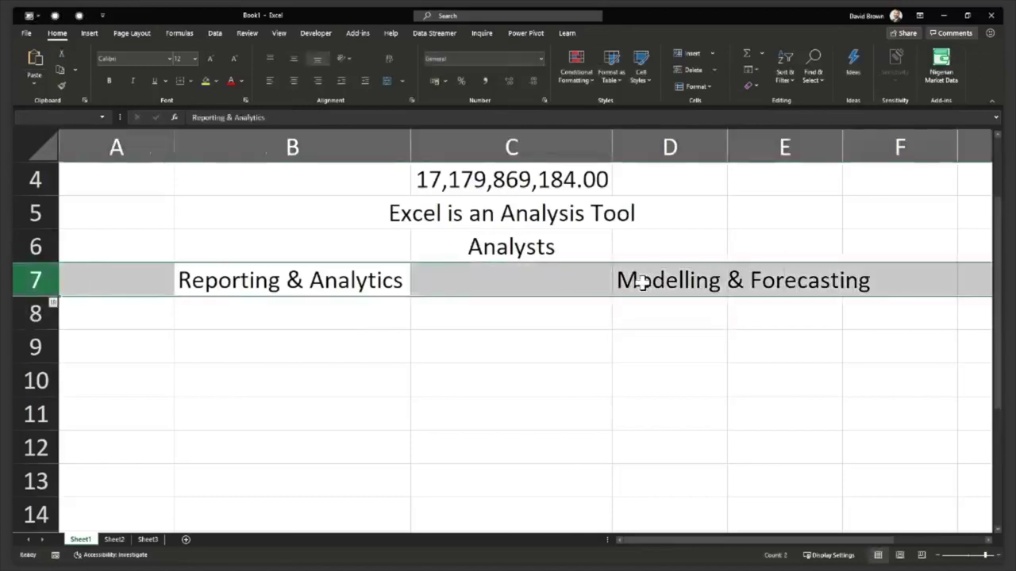
key("ctrl+shift+plus")
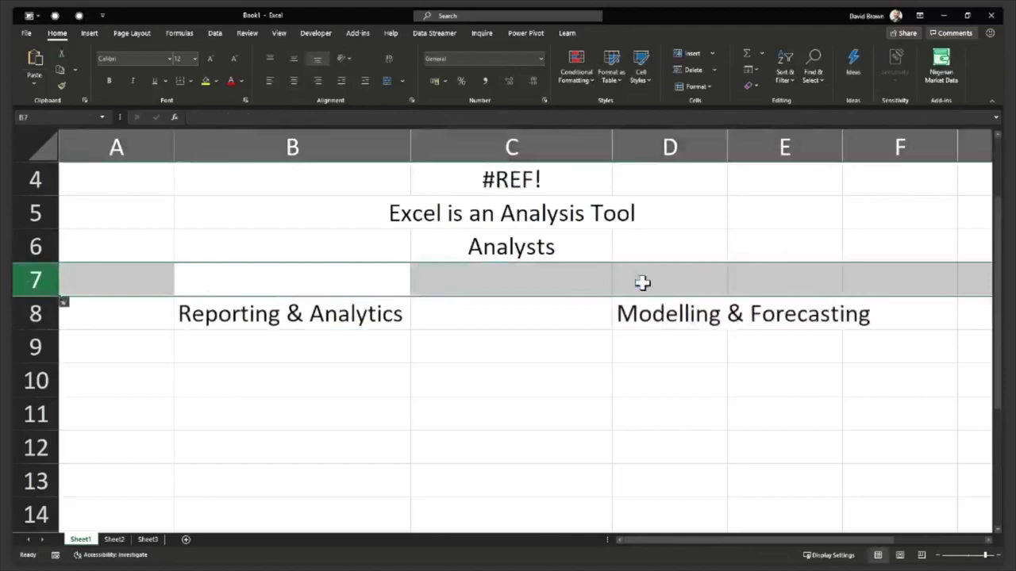
Clear the total-cell-count formula from cell C4
key("Down")
key("Up")
key("Up")
key("Up")
key("Right")
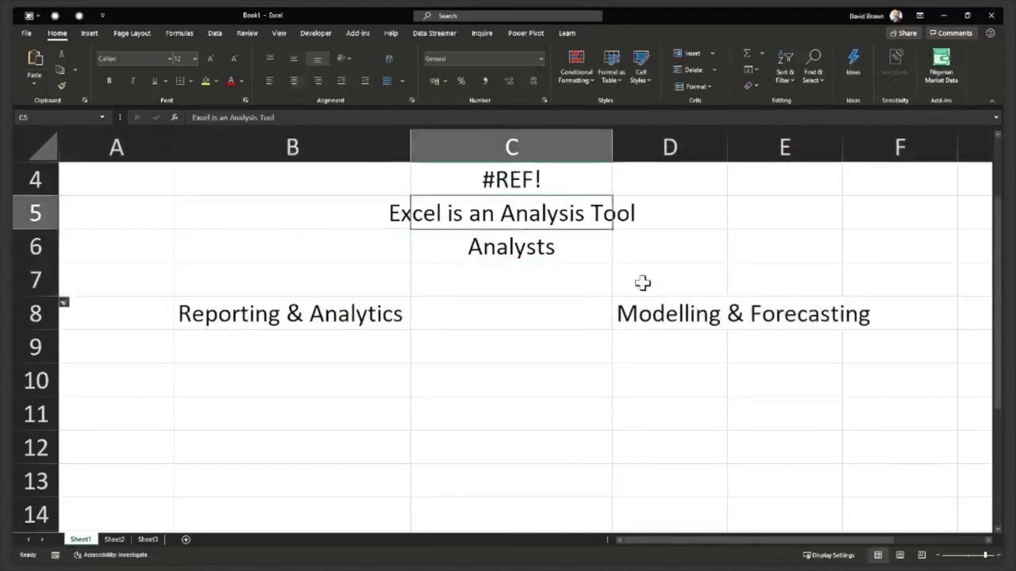
key("Up")
key("Delete")
key("Down")
key("Down")
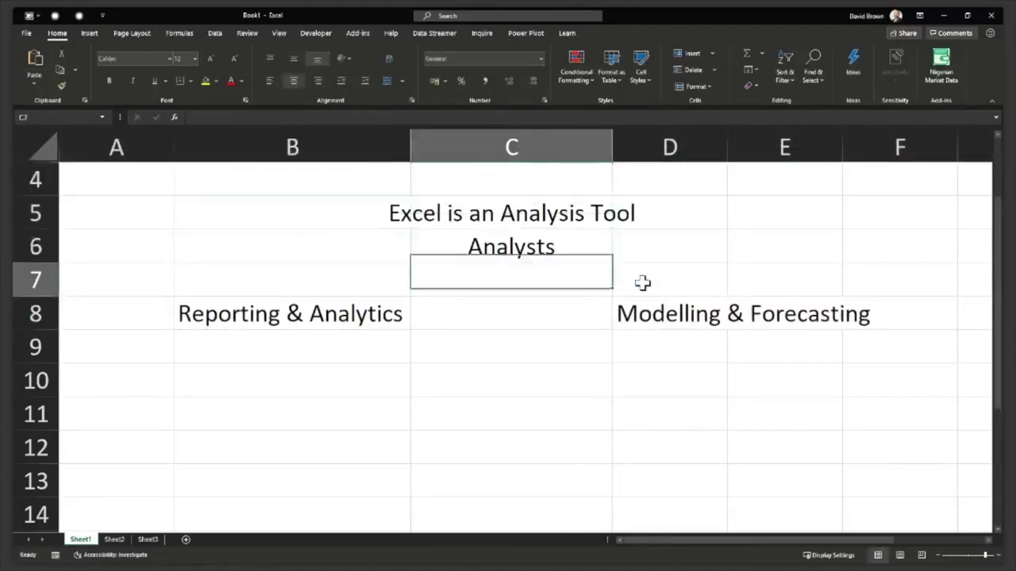
Widen column A and insert a new blank column before the "Reporting & Analytics" column
key("Down")
key("Down")
key("Left")
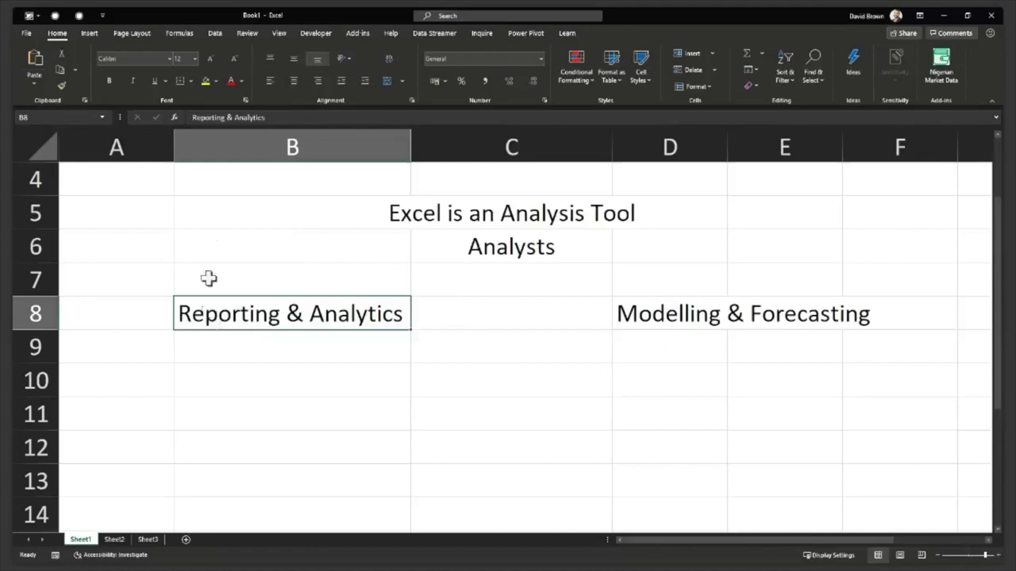
left_click_drag(174, 140, 262, 154)
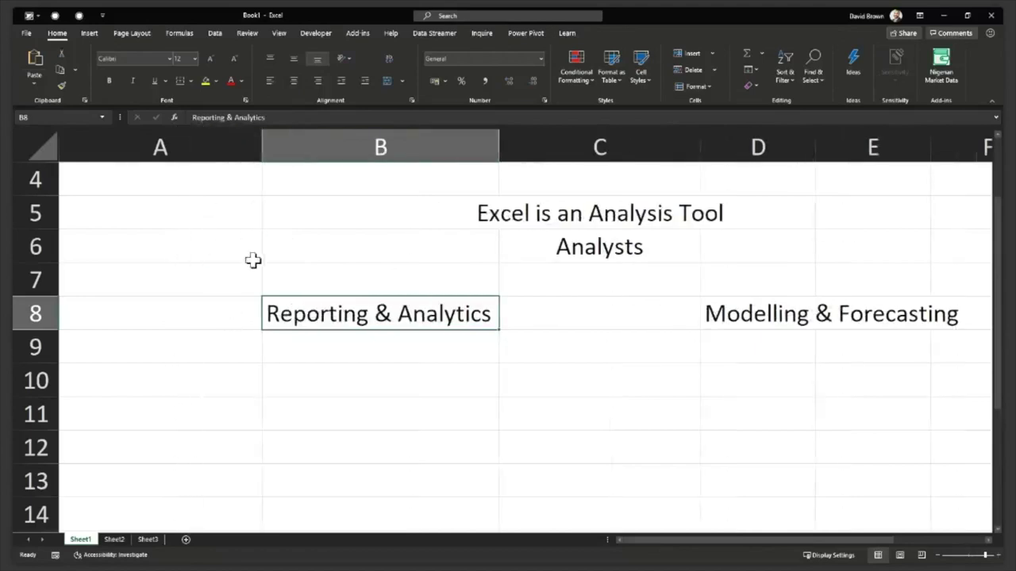
left_click(363, 149)
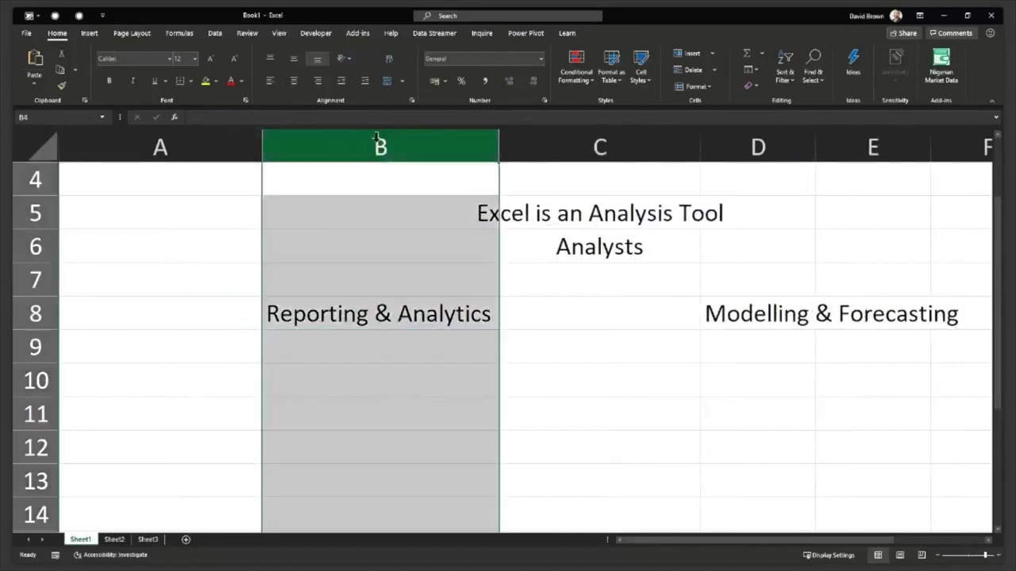
key("ctrl+plus")
key("Up")
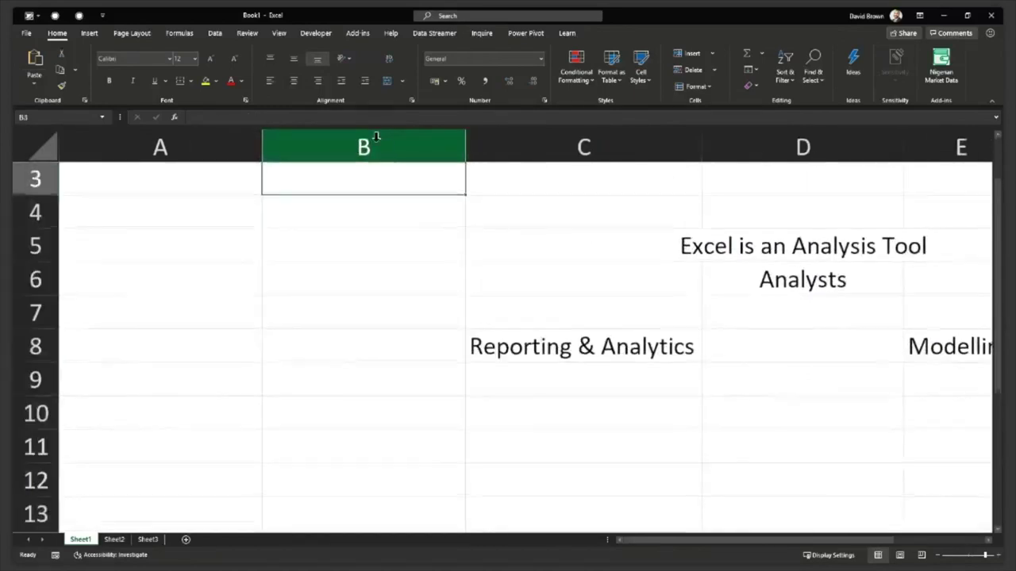
Narrow columns B and C together, and autofit column C to the "Reporting & Analytics" text
left_click_drag(358, 143, 310, 217)
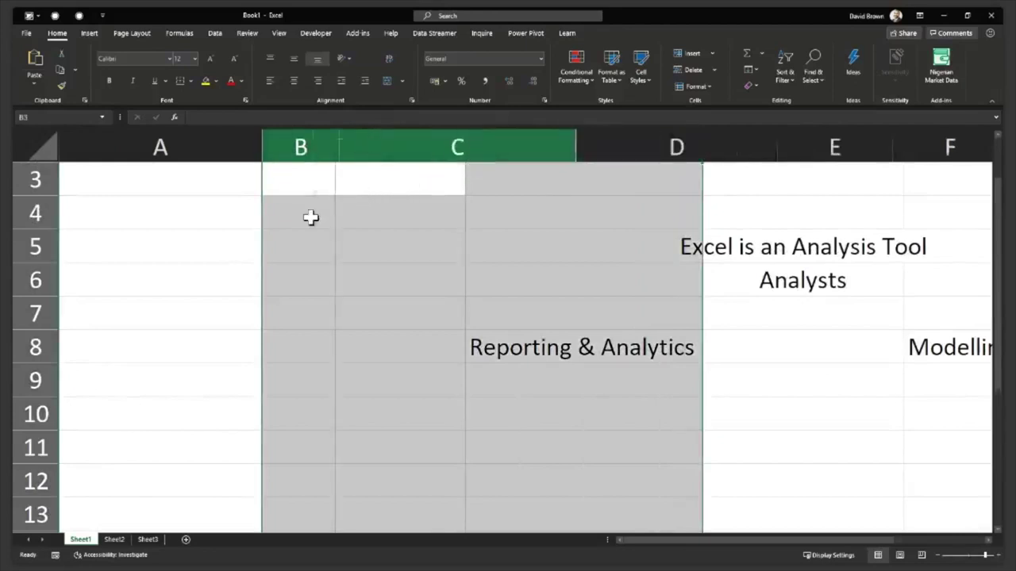
left_click(341, 341)
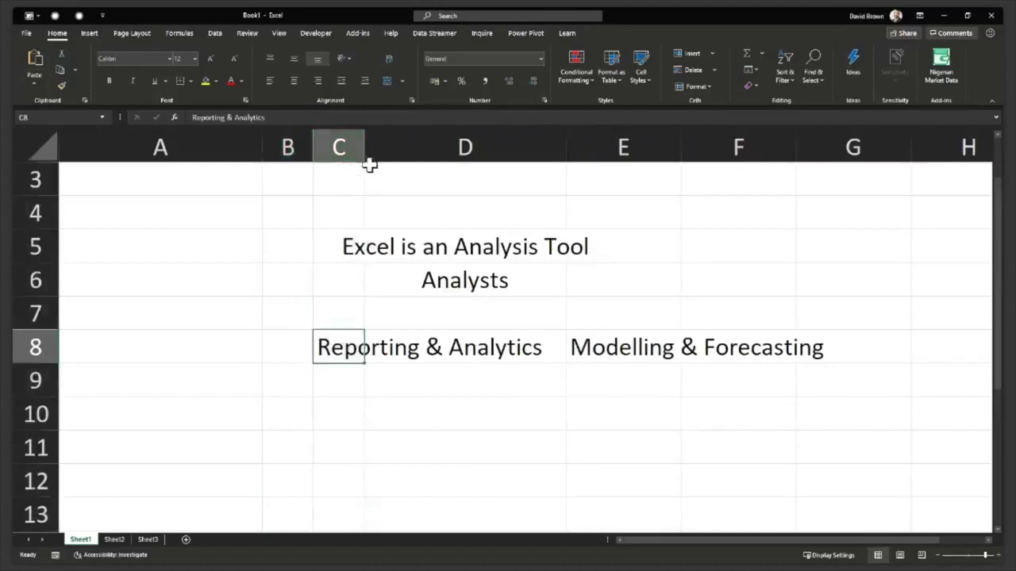
double_click(365, 145)
Move "Reporting & Analytics" from C8 to B8, and merge and center it across B8:C8
left_click(295, 340)
left_click(353, 352)
key("ctrl+c")
key("Left")
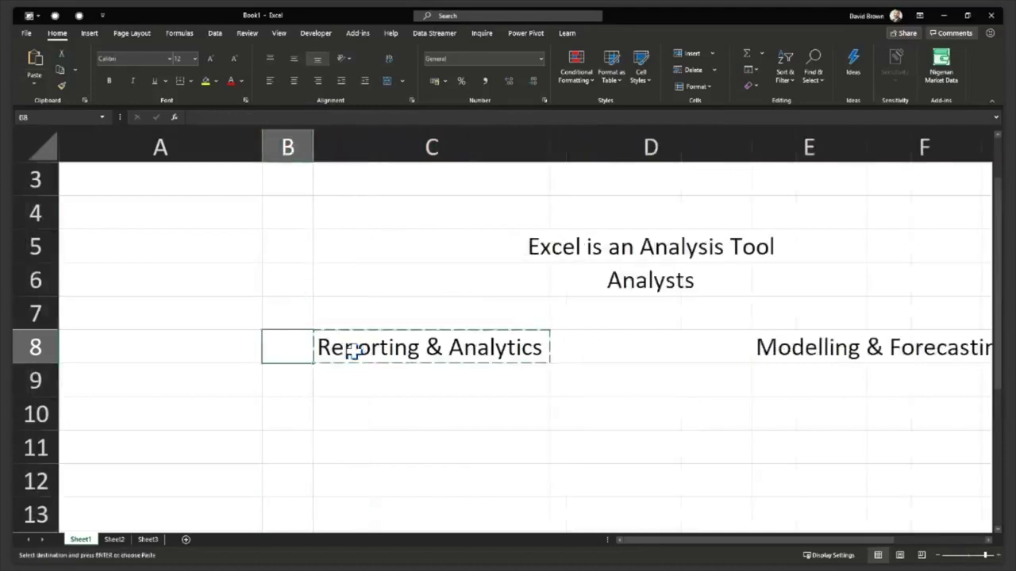
key("ctrl+v")
key("Right")
key("Delete")
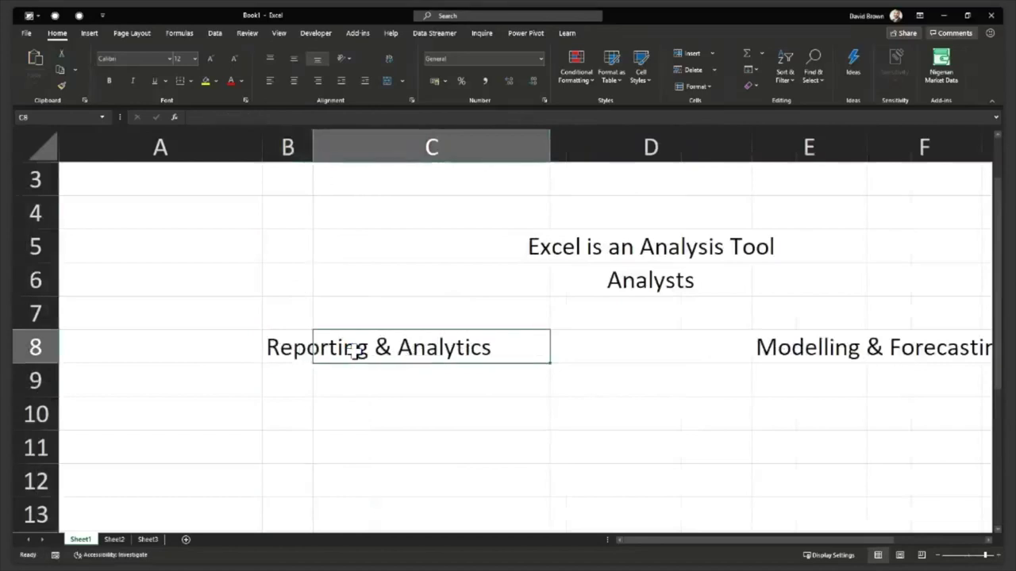
left_click_drag(294, 347, 357, 352)
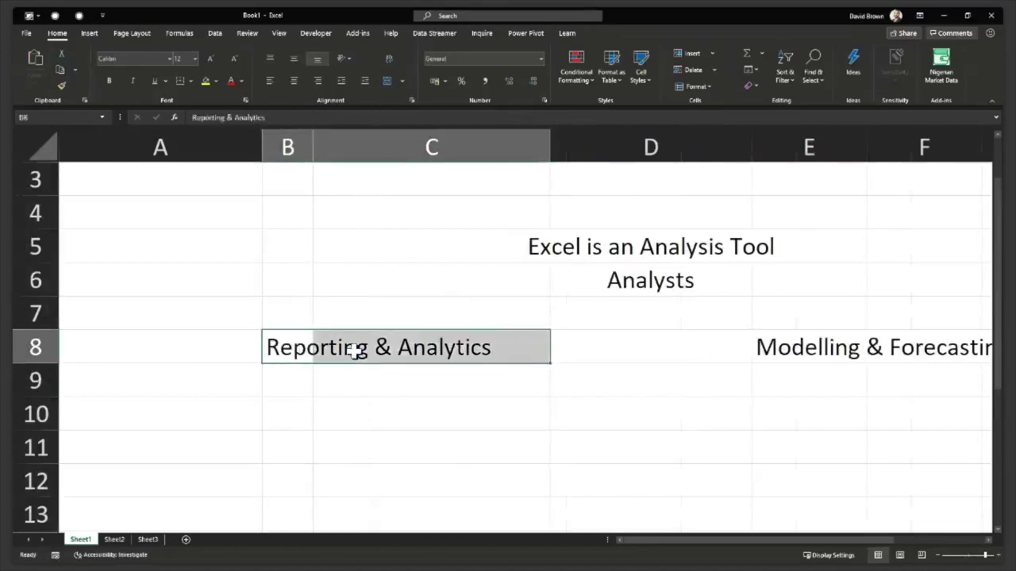
left_click(385, 80)
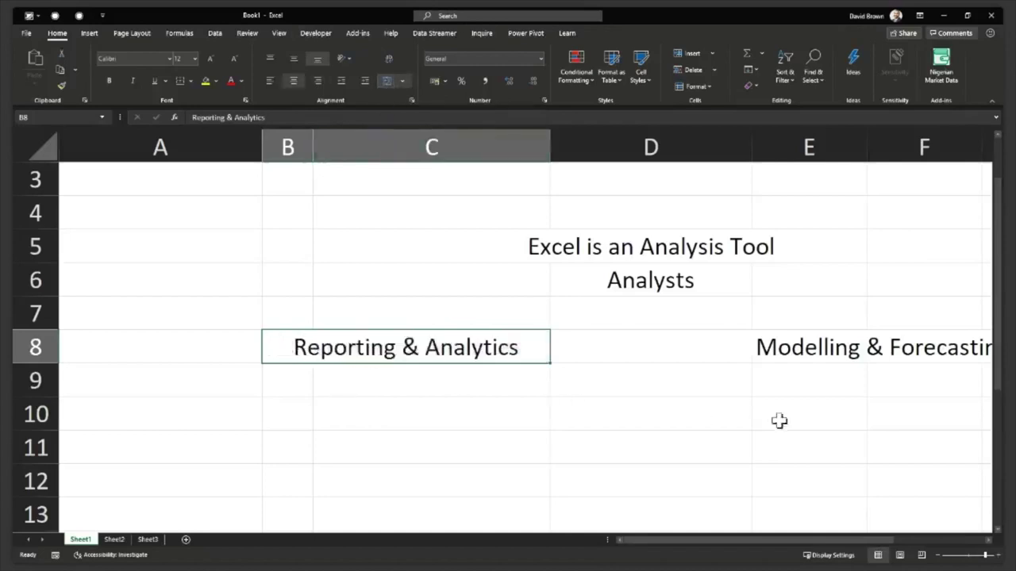
Narrow column D to bring "Modelling & Forecasting" in column E closer to "Reporting & Analytics"
left_click(794, 357)
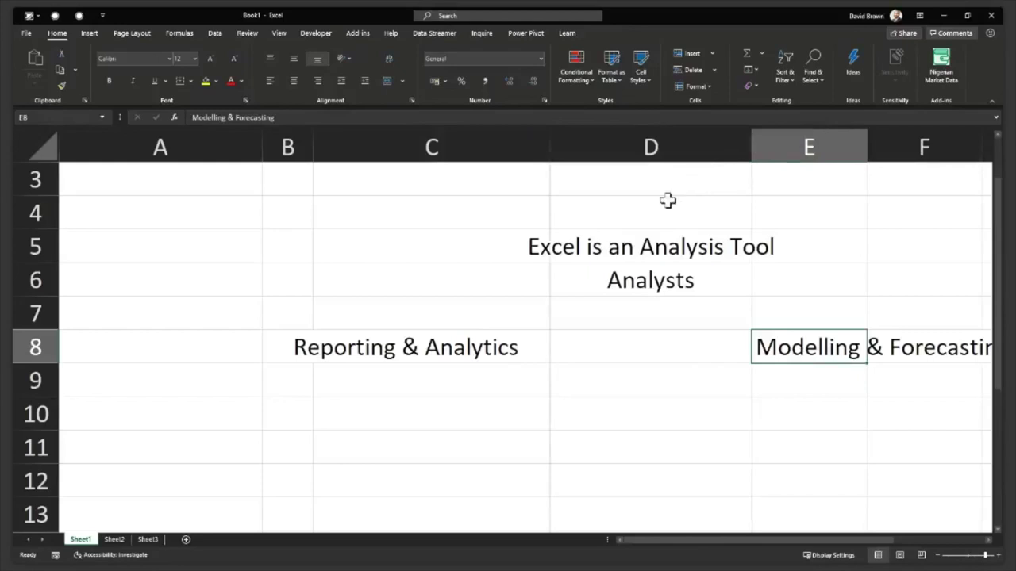
left_click_drag(752, 146, 665, 147)
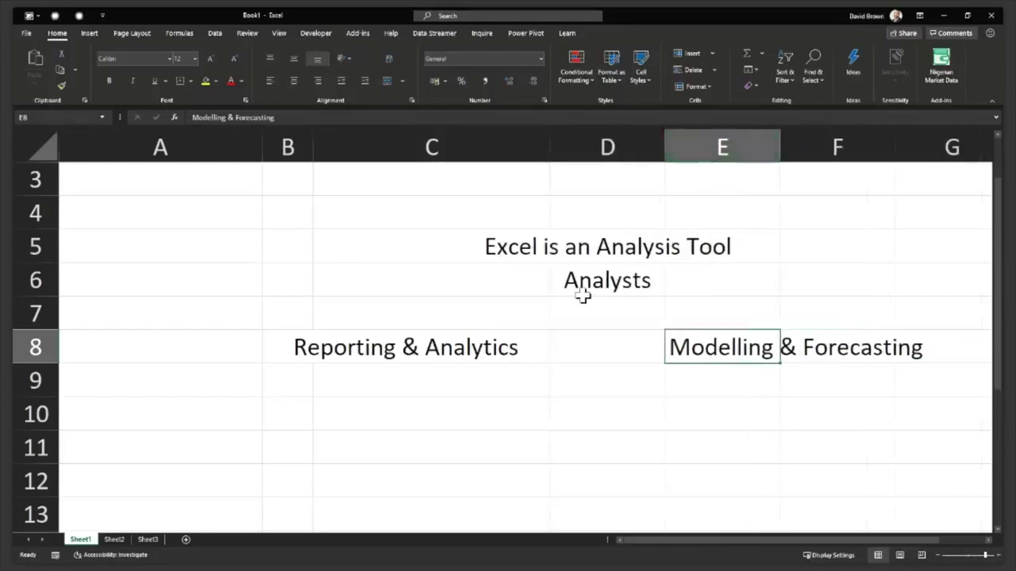